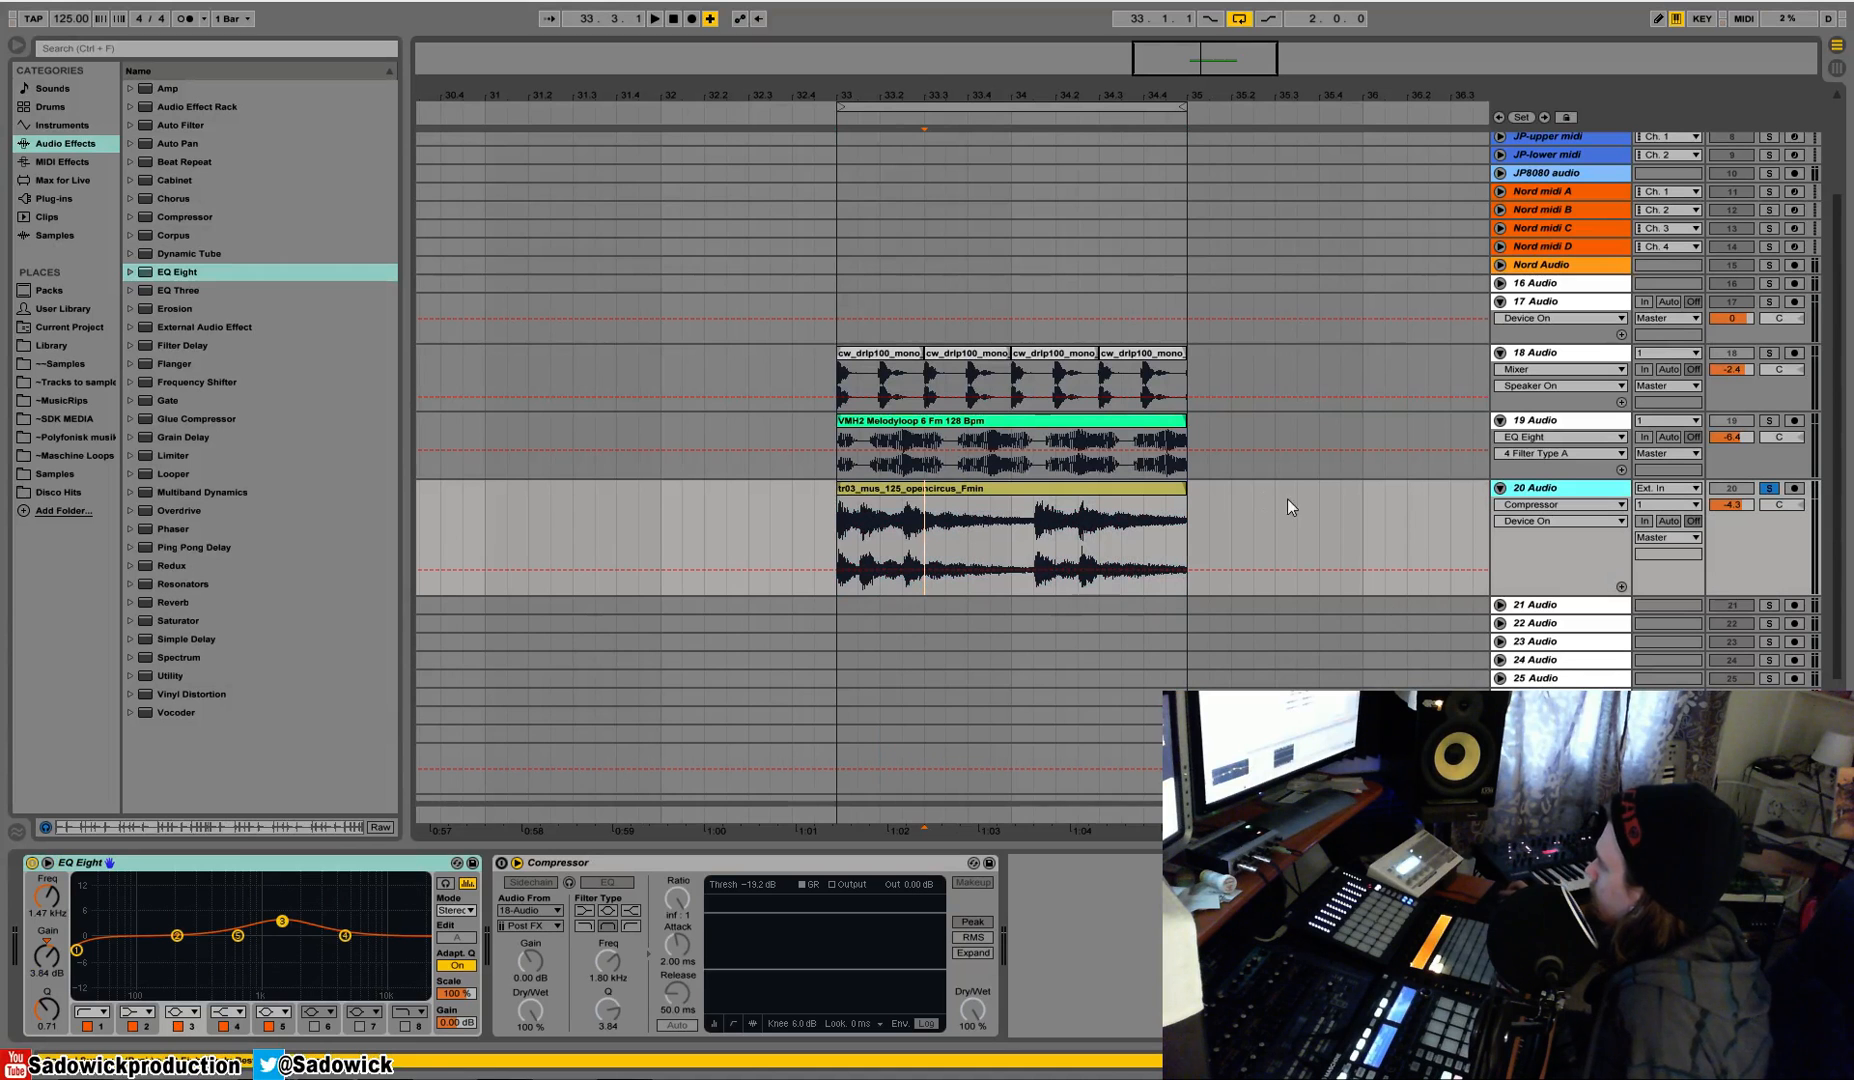
Step: Audition the loop on track 20 and flatten EQ Eight band 3 to about 0.12 dB at 1.47 kHz
key("space")
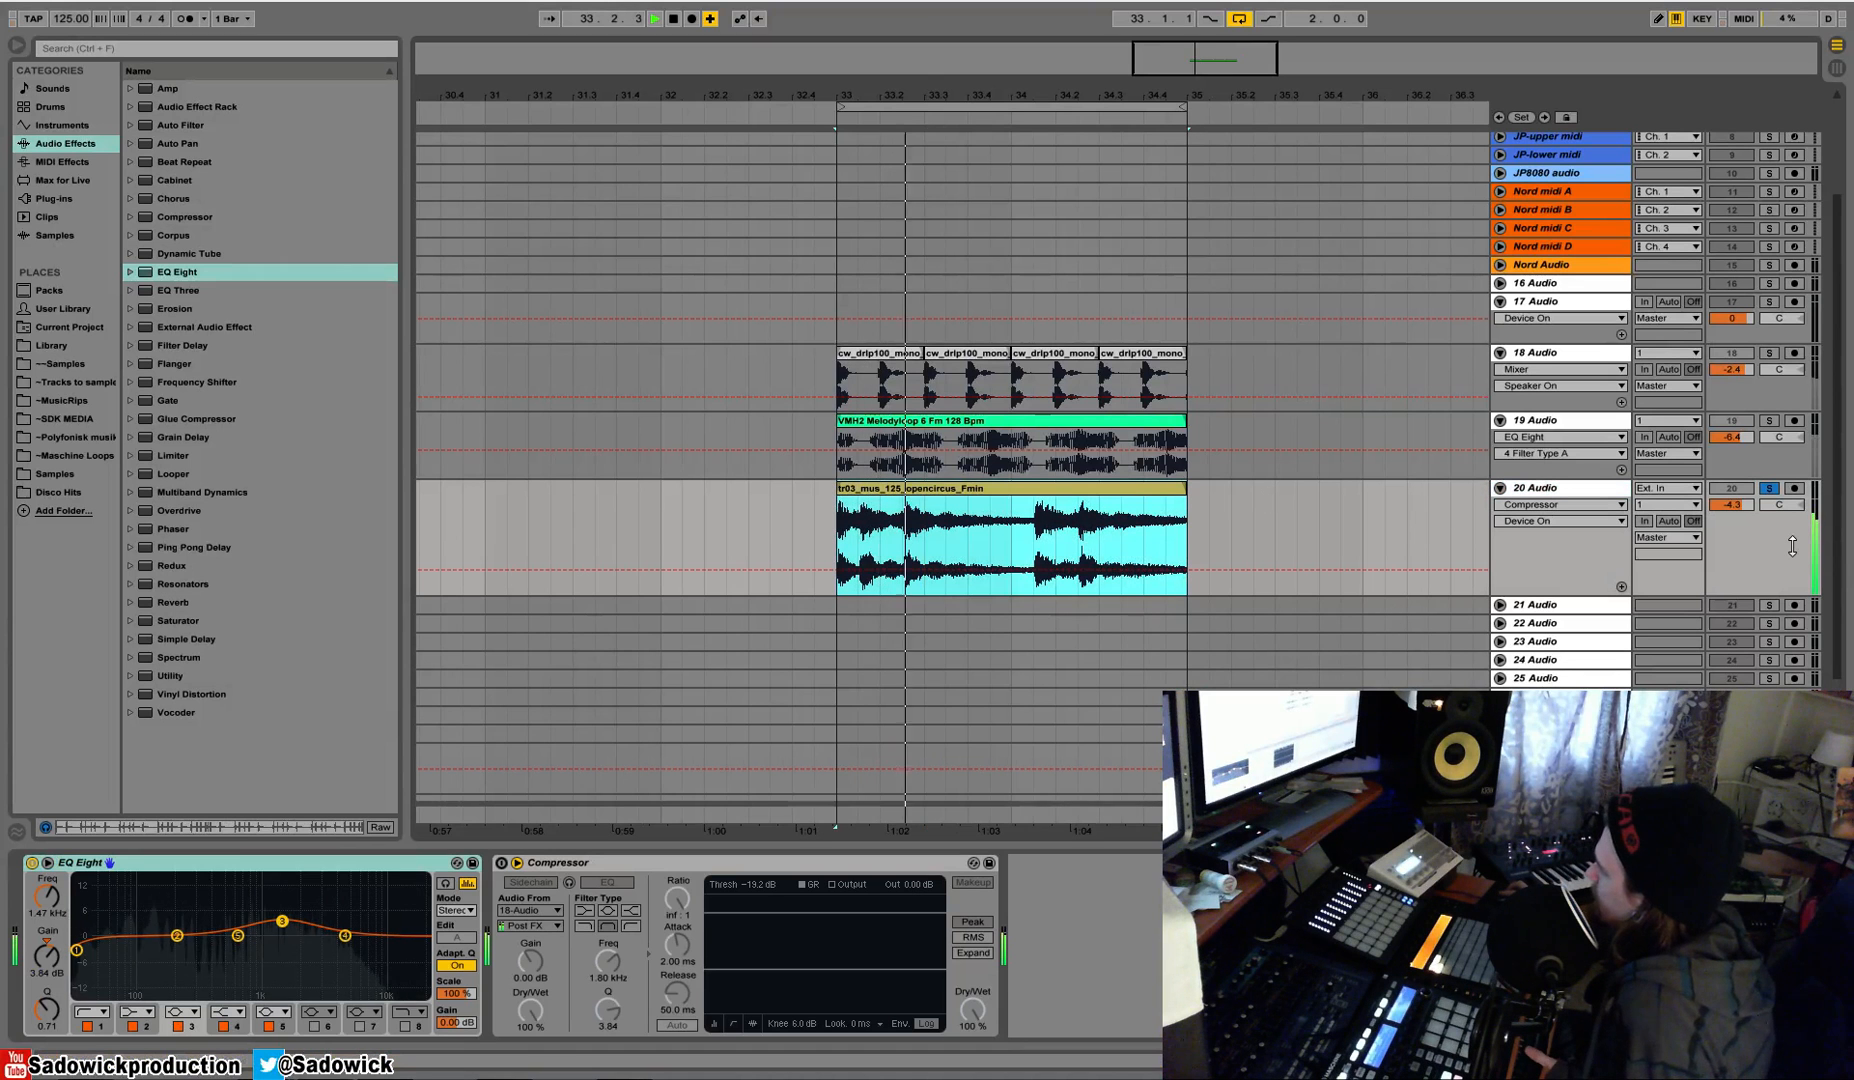
key("space")
left_click_drag(285, 923, 263, 937)
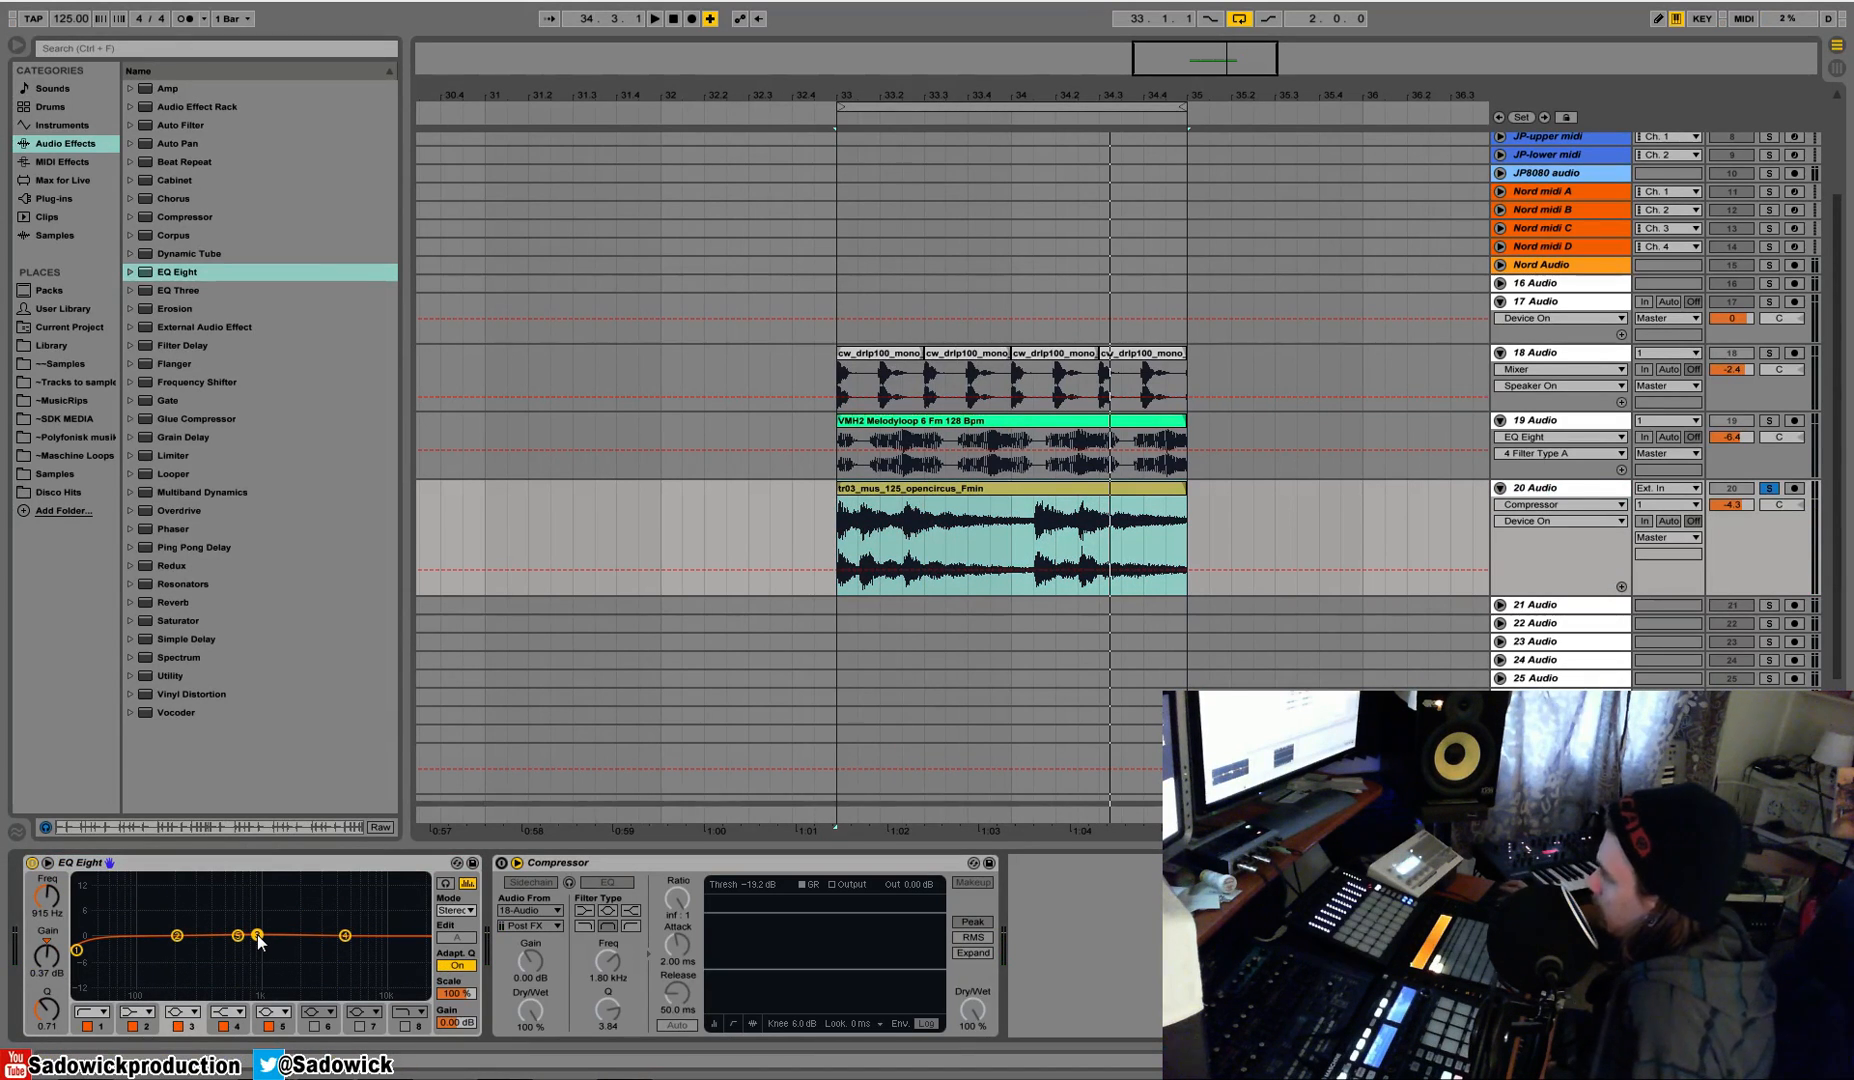
mouse_move(258, 935)
left_mouse_down()
mouse_move(400, 897)
mouse_move(300, 885)
mouse_move(336, 900)
mouse_move(283, 929)
left_mouse_up()
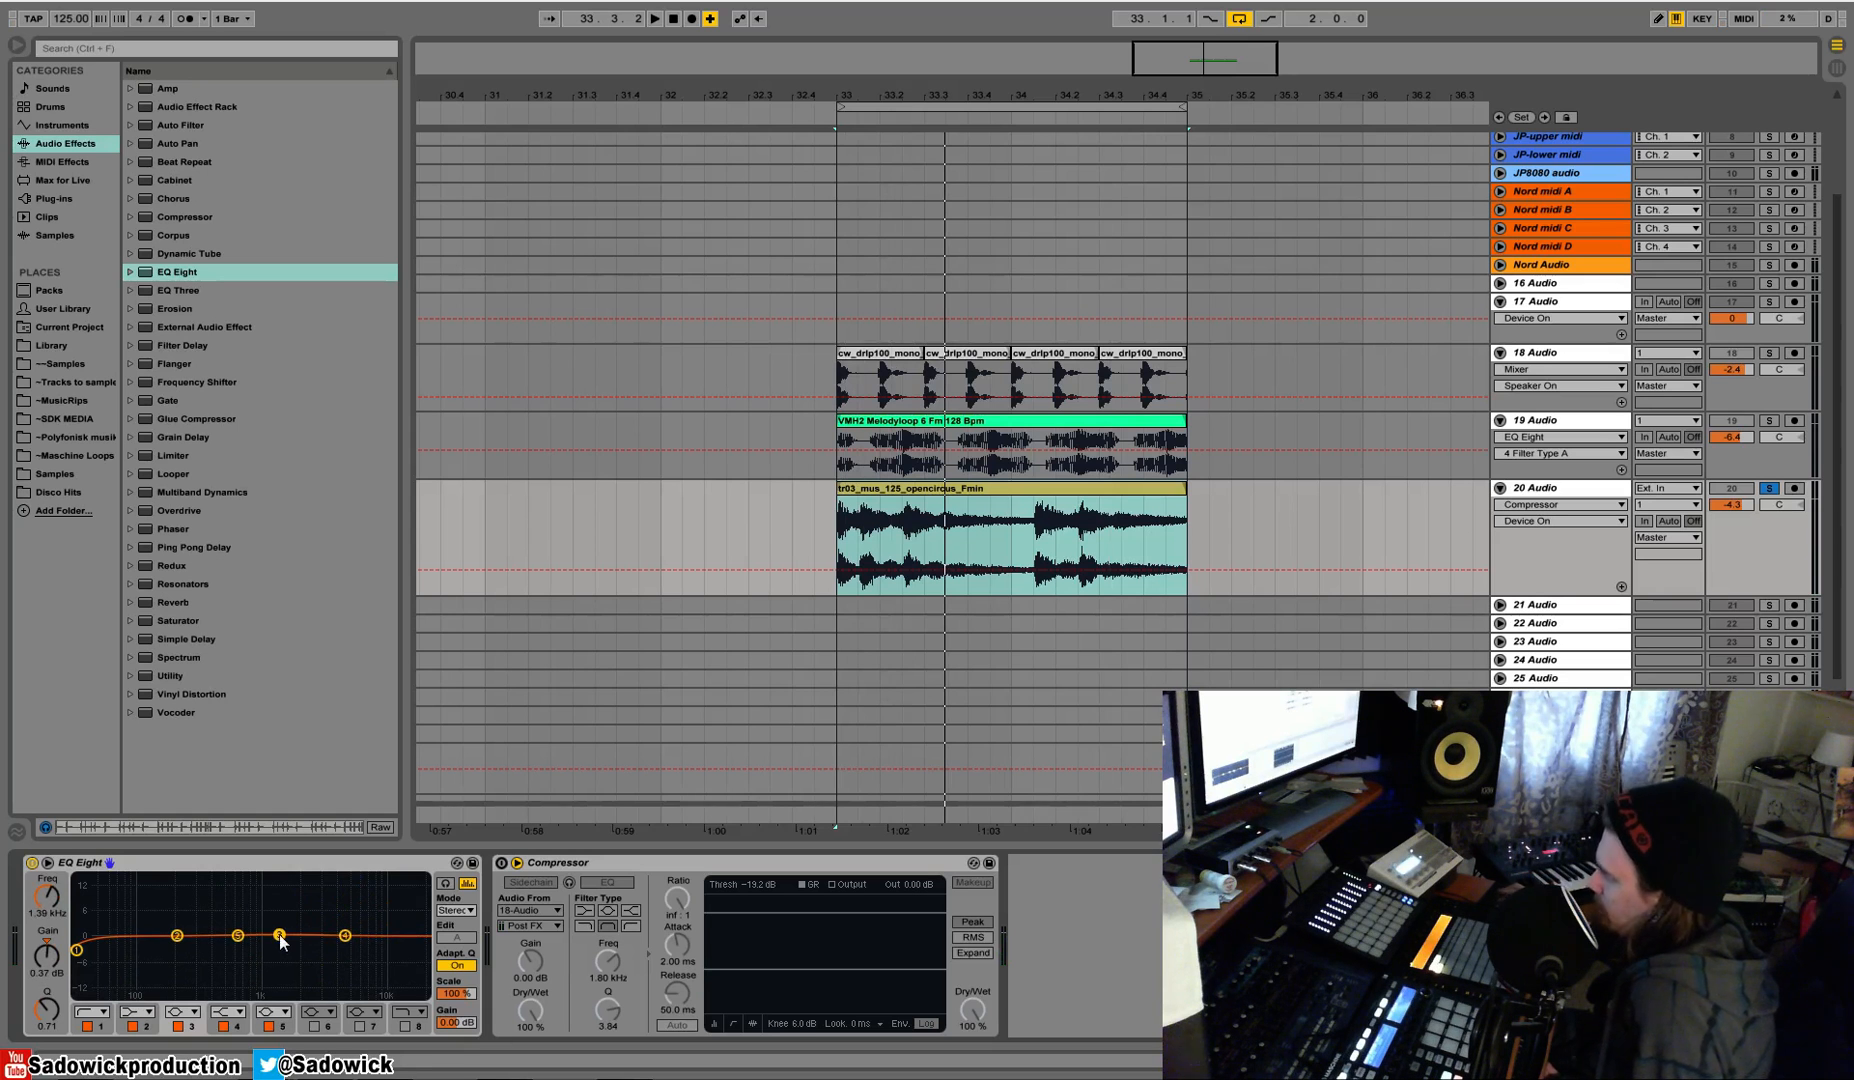
left_click_drag(279, 936, 283, 935)
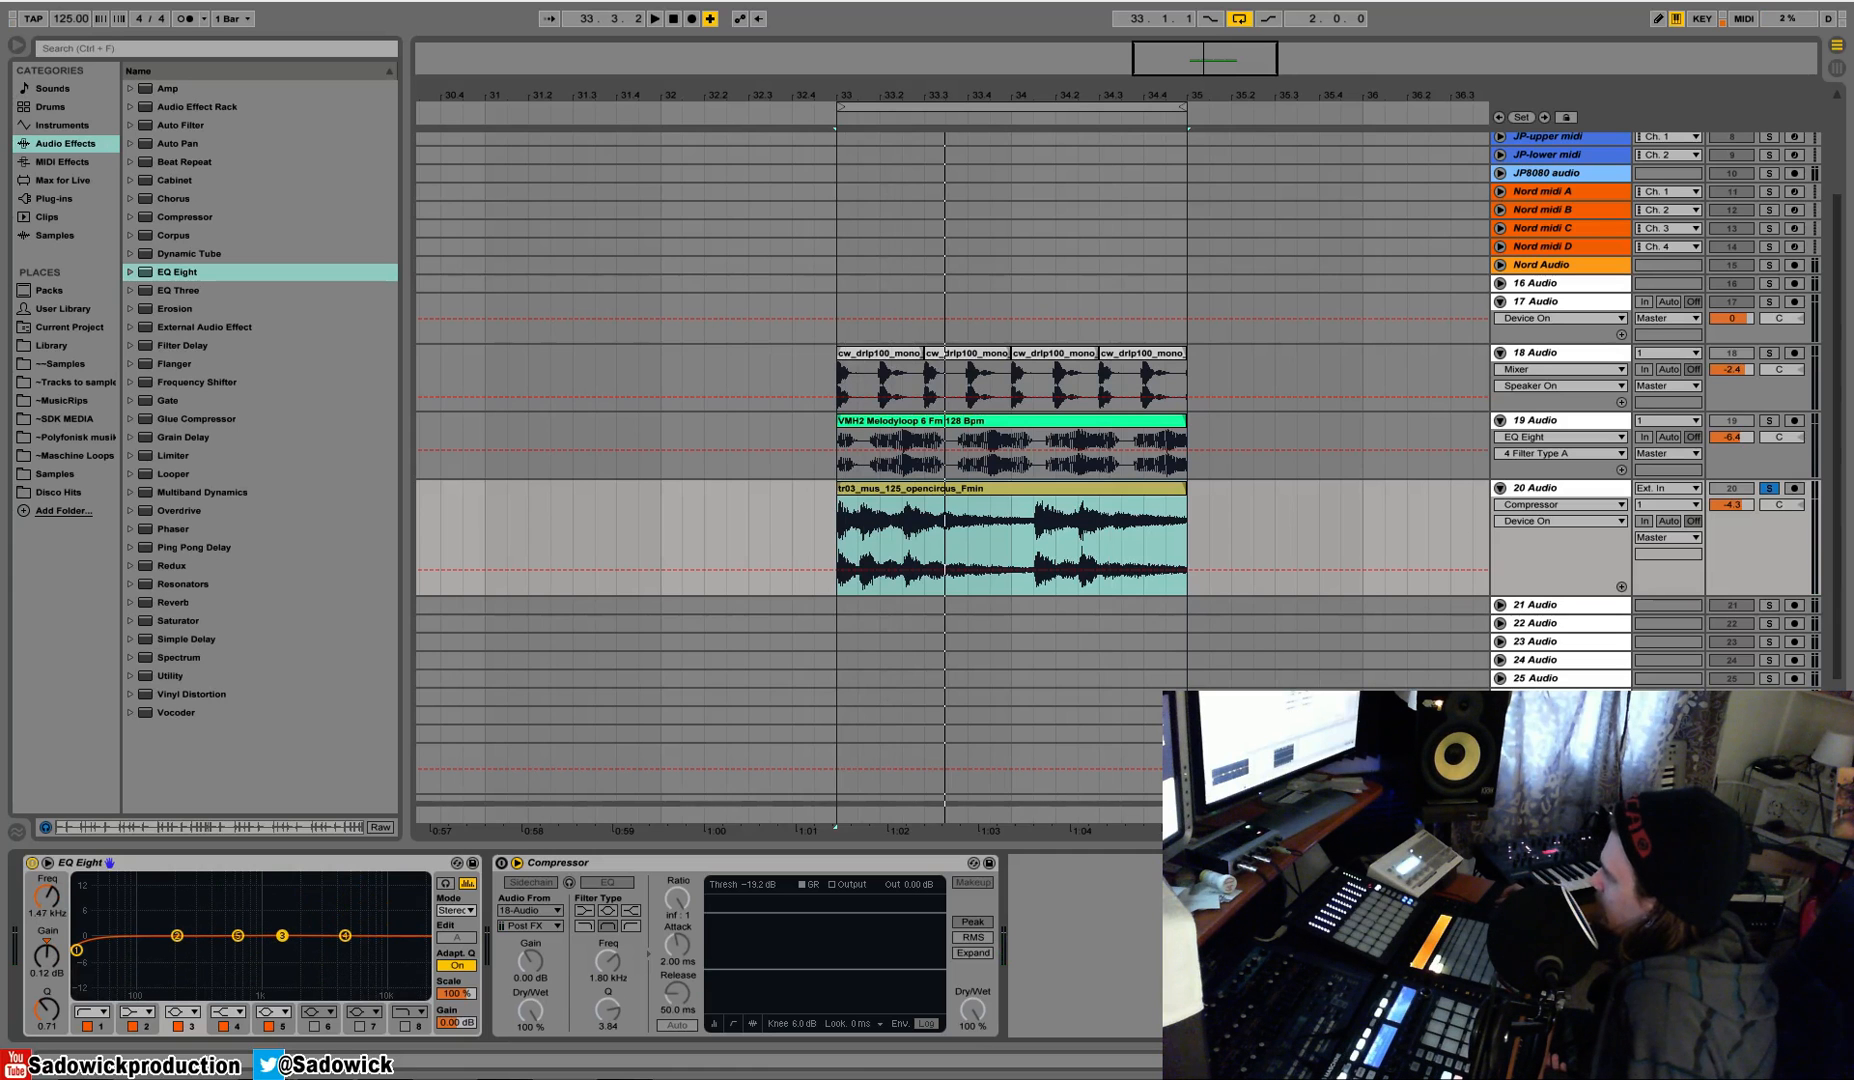
Step: Change EQ Eight band 4 to a high shelf boosting about 7.07 dB at 2.69 kHz with Q 1.65
left_click(346, 937)
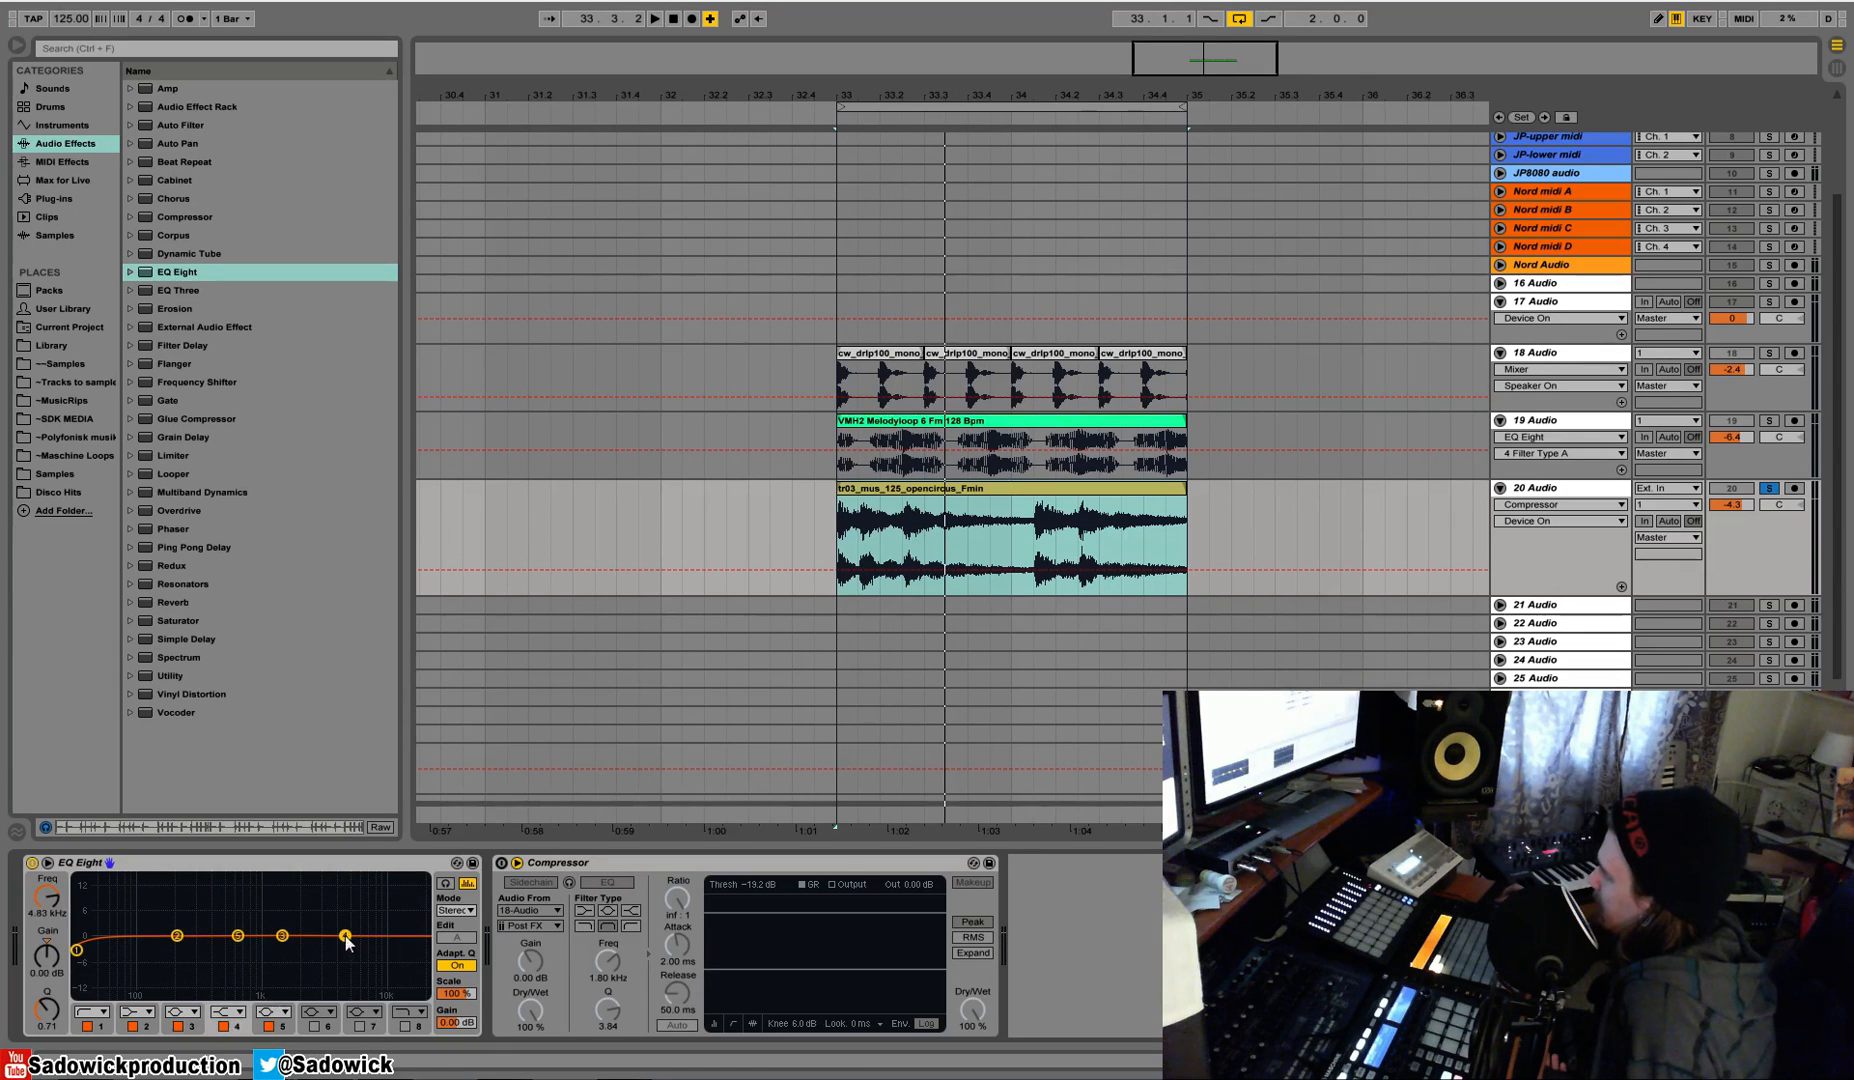
left_click(237, 1013)
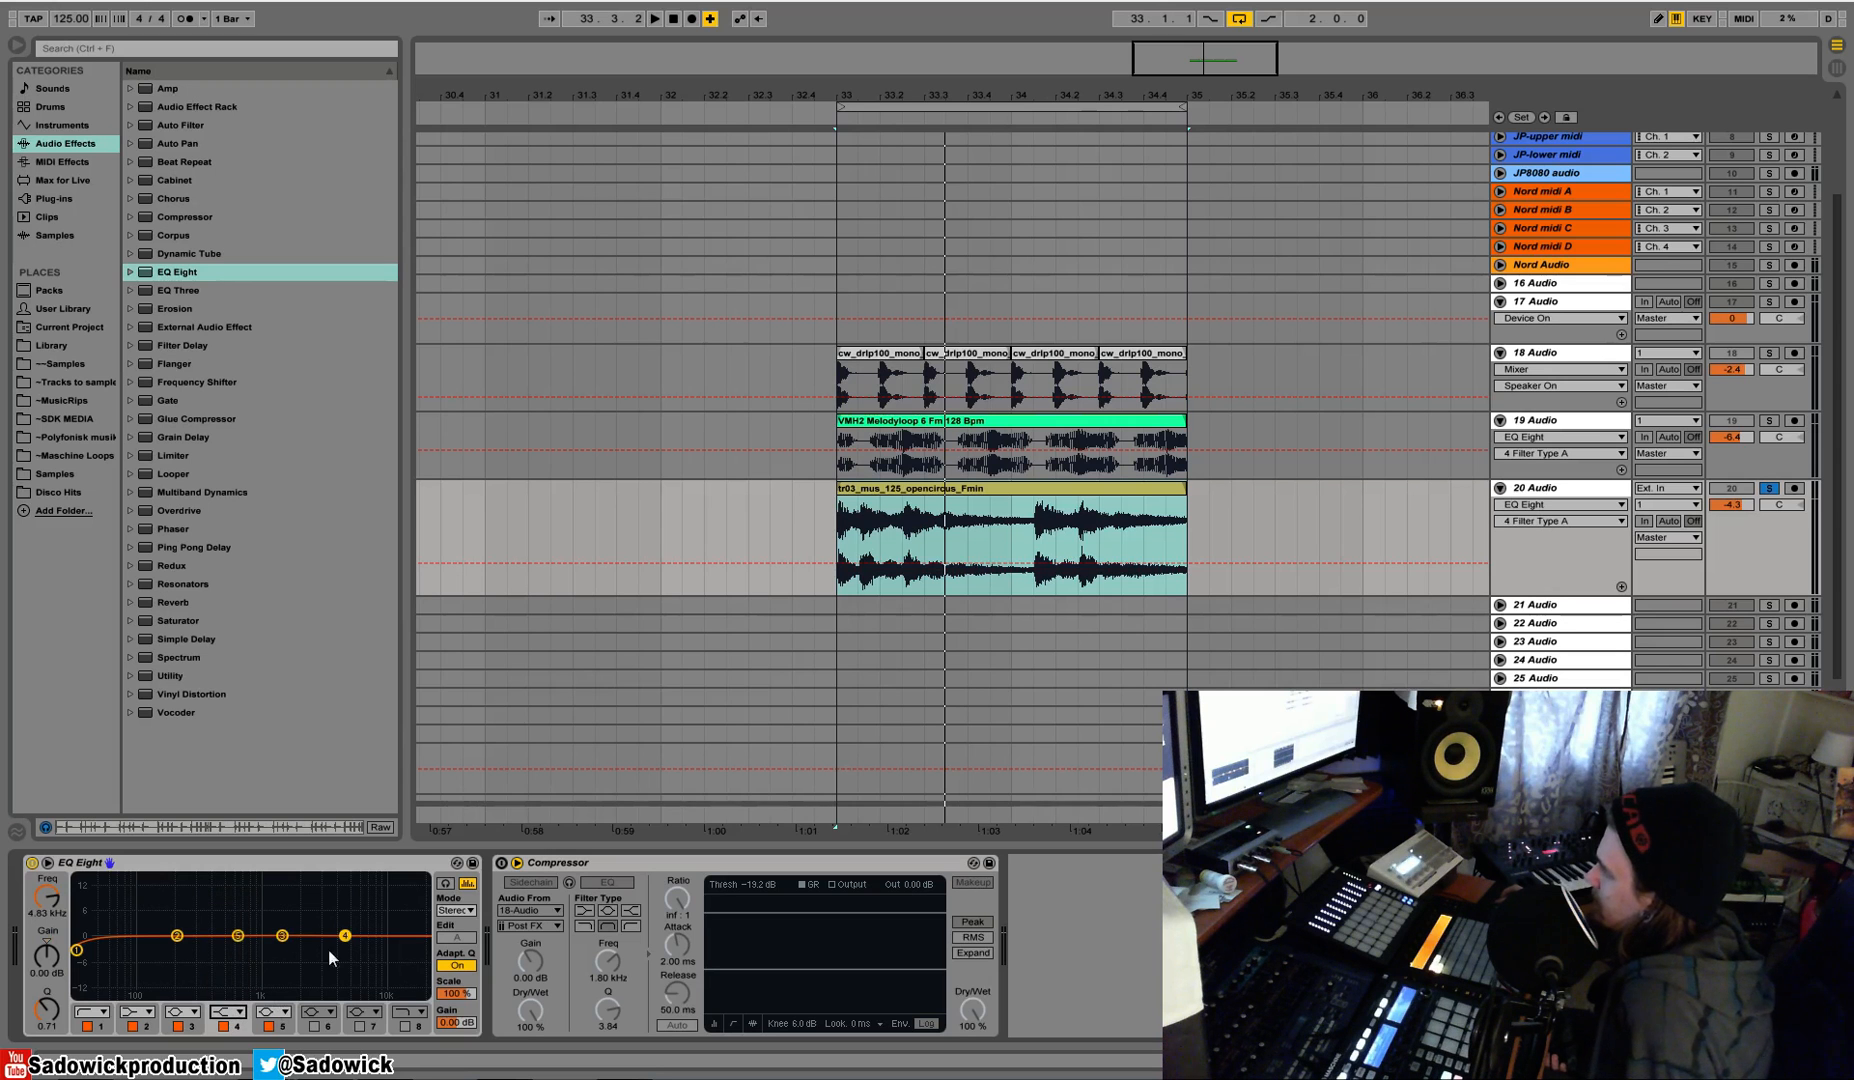
left_click_drag(342, 935, 326, 900)
left_click_drag(47, 1010, 47, 980)
left_click_drag(335, 907, 331, 914)
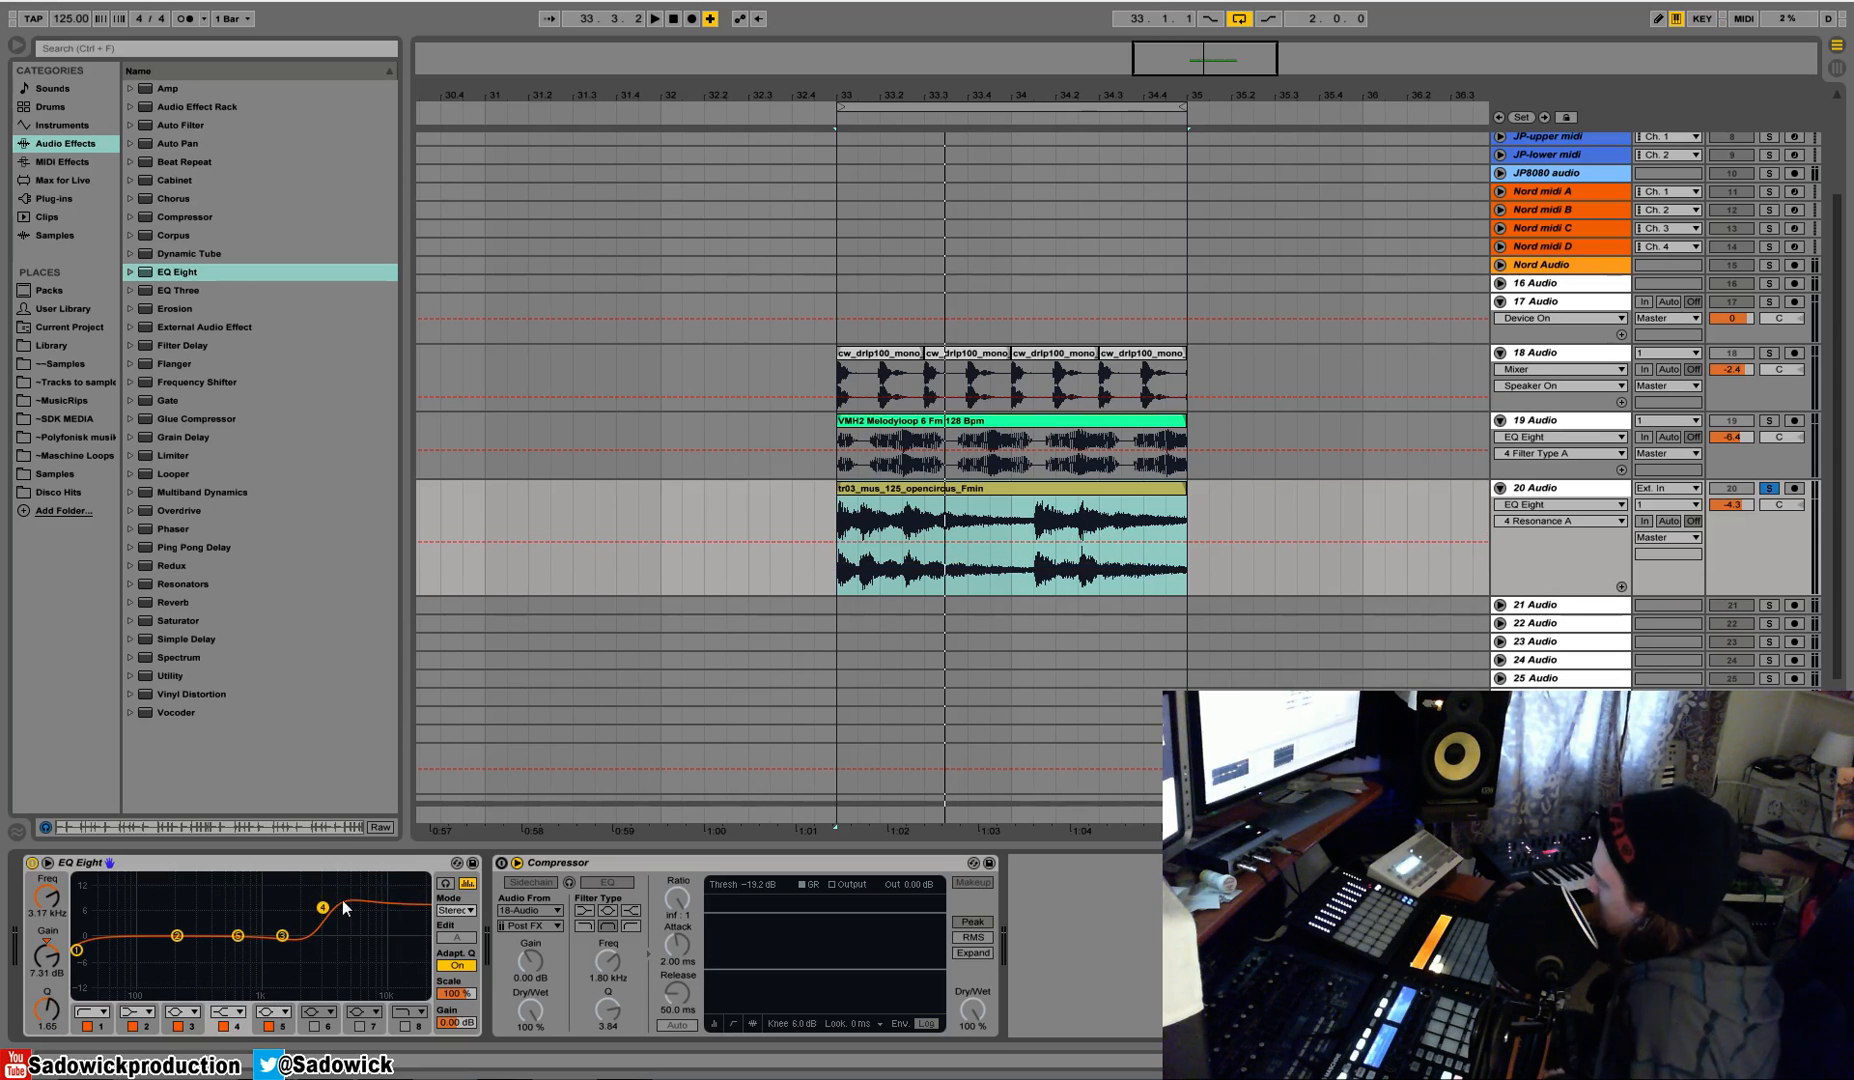
left_click_drag(327, 912, 314, 911)
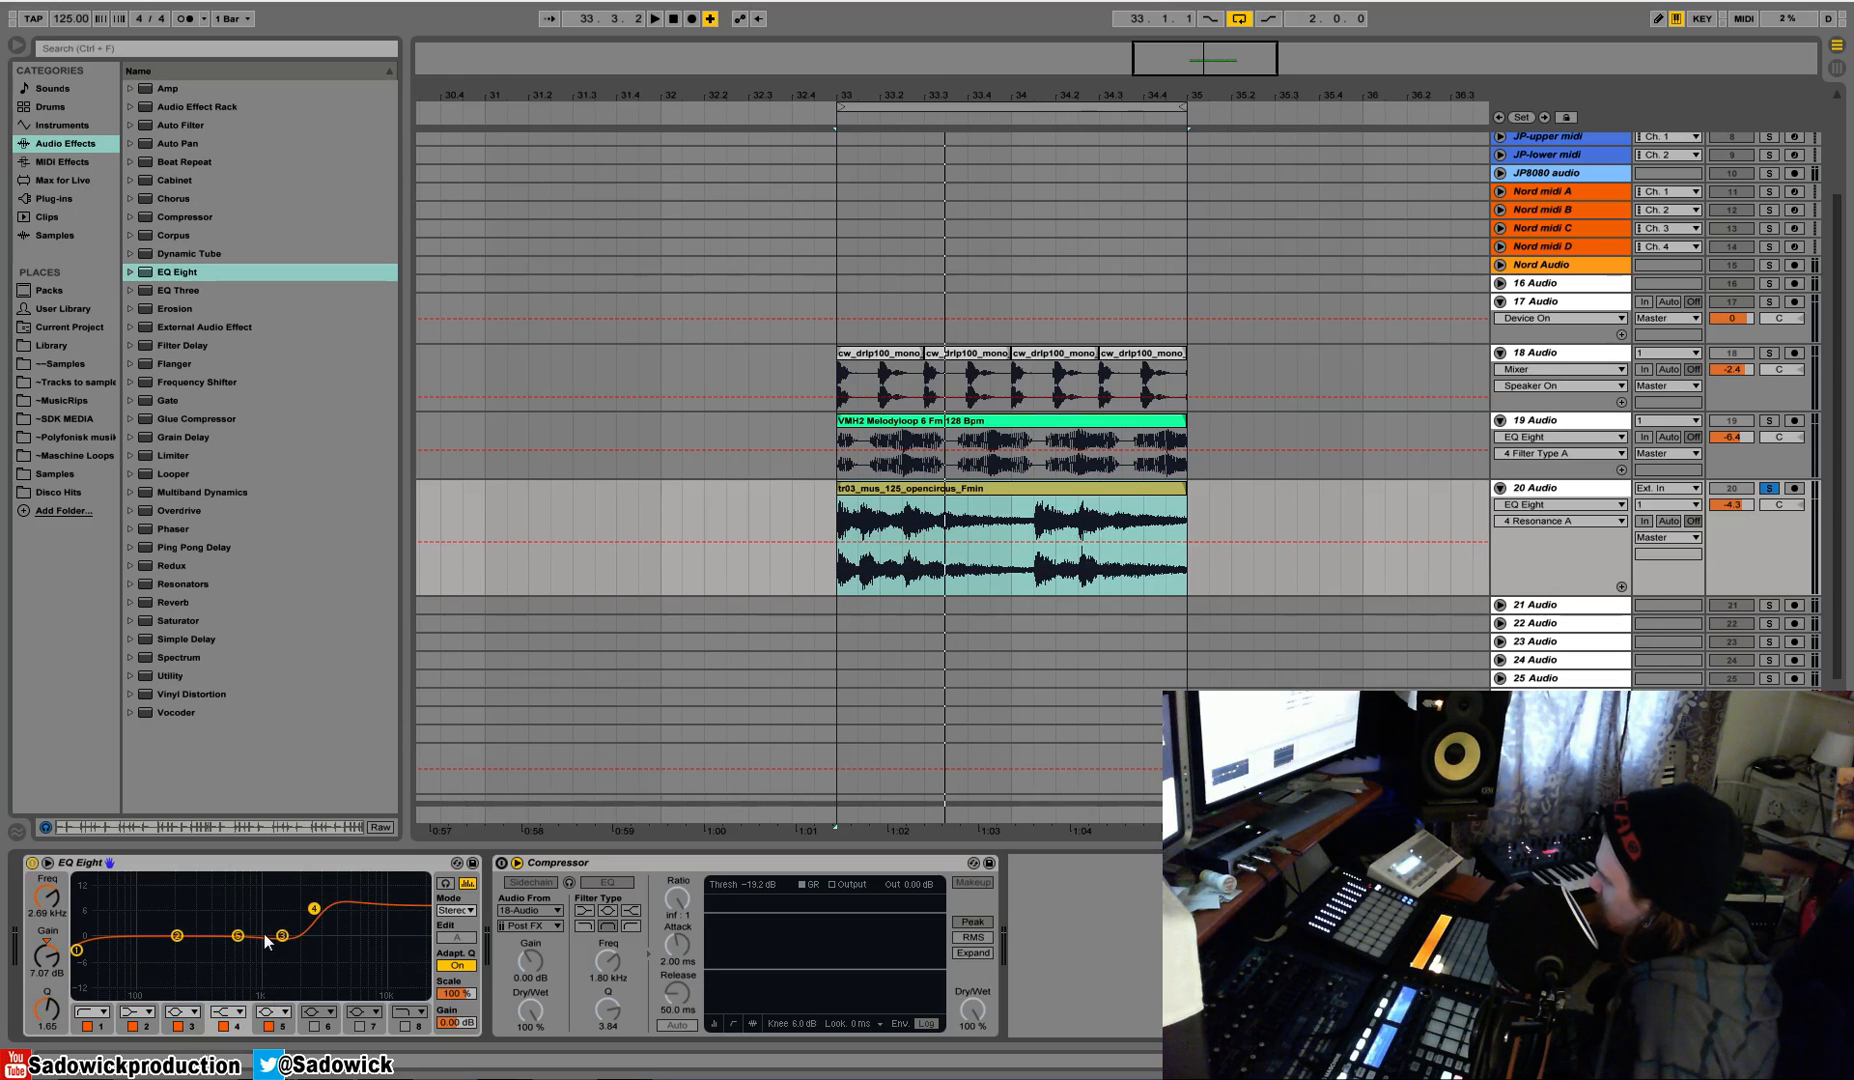
Step: Dip band 3 to about -3.10 dB at 1.23 kHz with Q 2.11, and ease the band 4 shelf to 2.85 dB at 2.95 kHz
left_click_drag(282, 936, 282, 945)
left_click_drag(46, 1010, 46, 969)
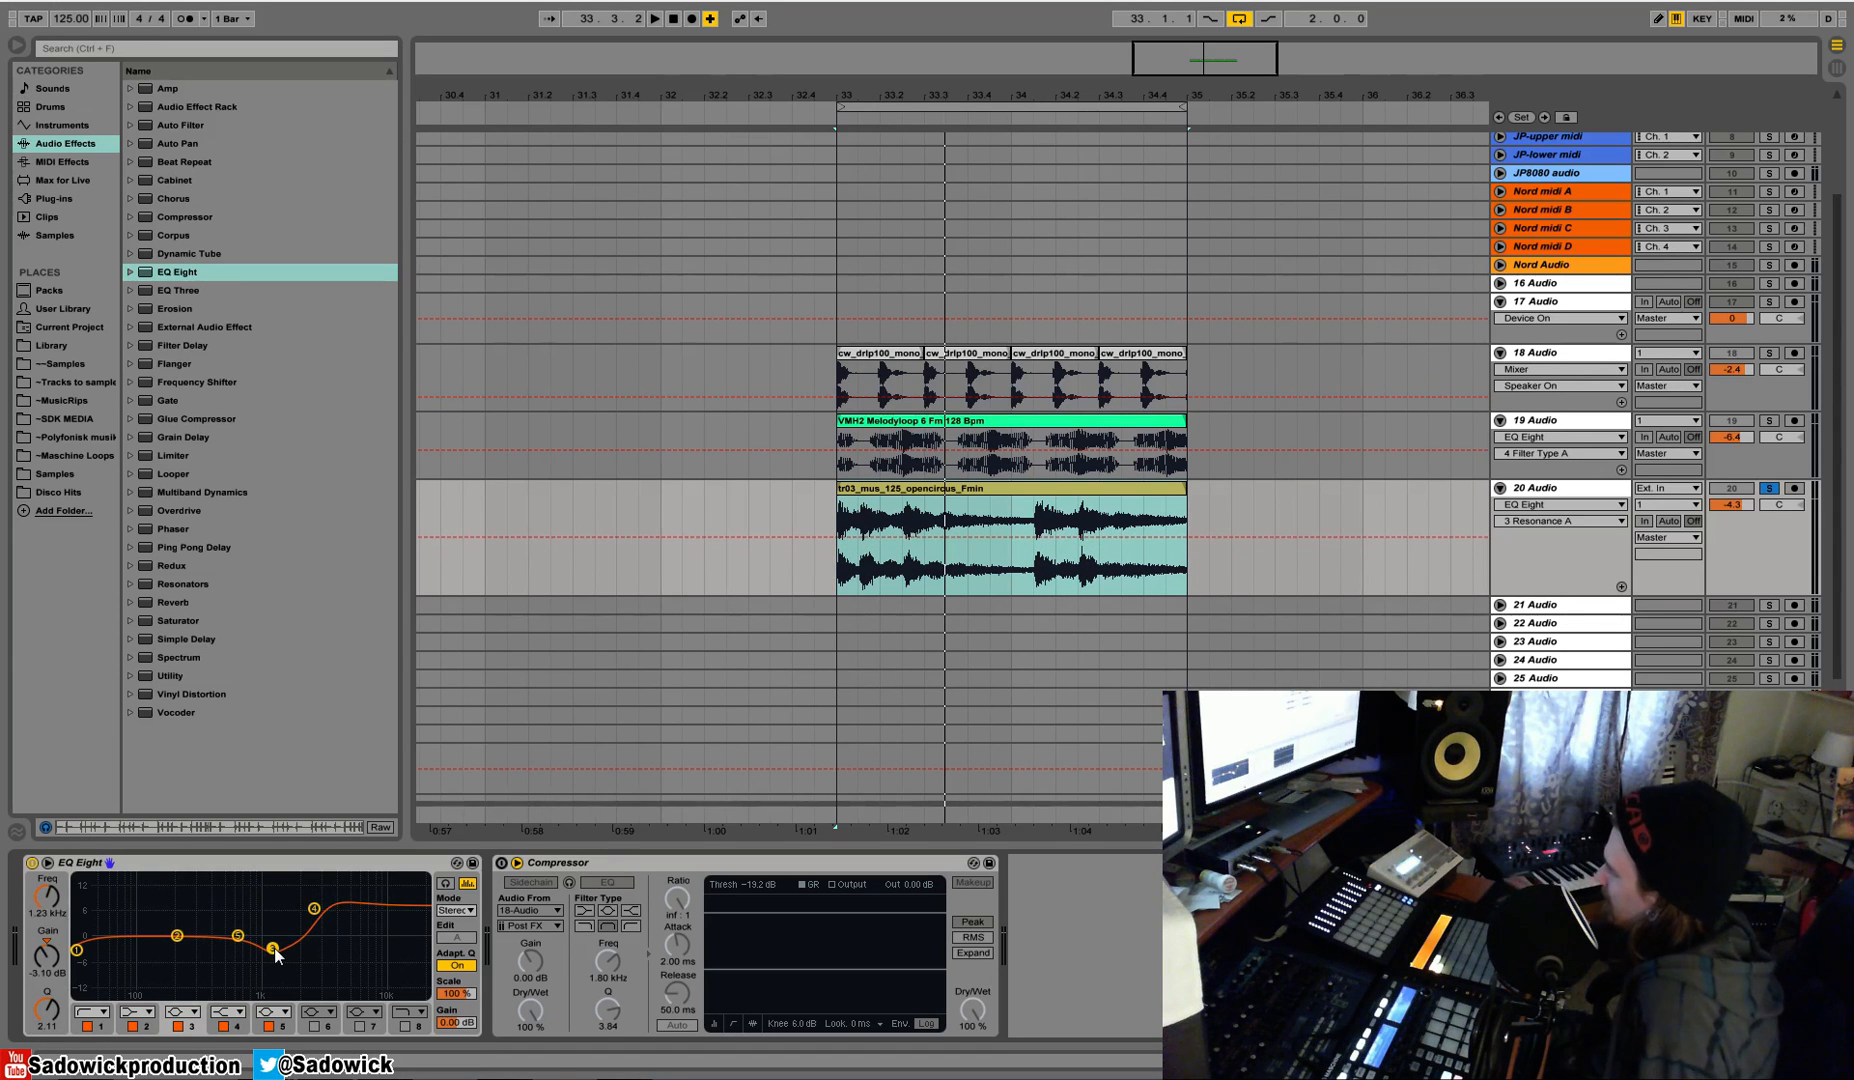
left_click_drag(314, 908, 318, 924)
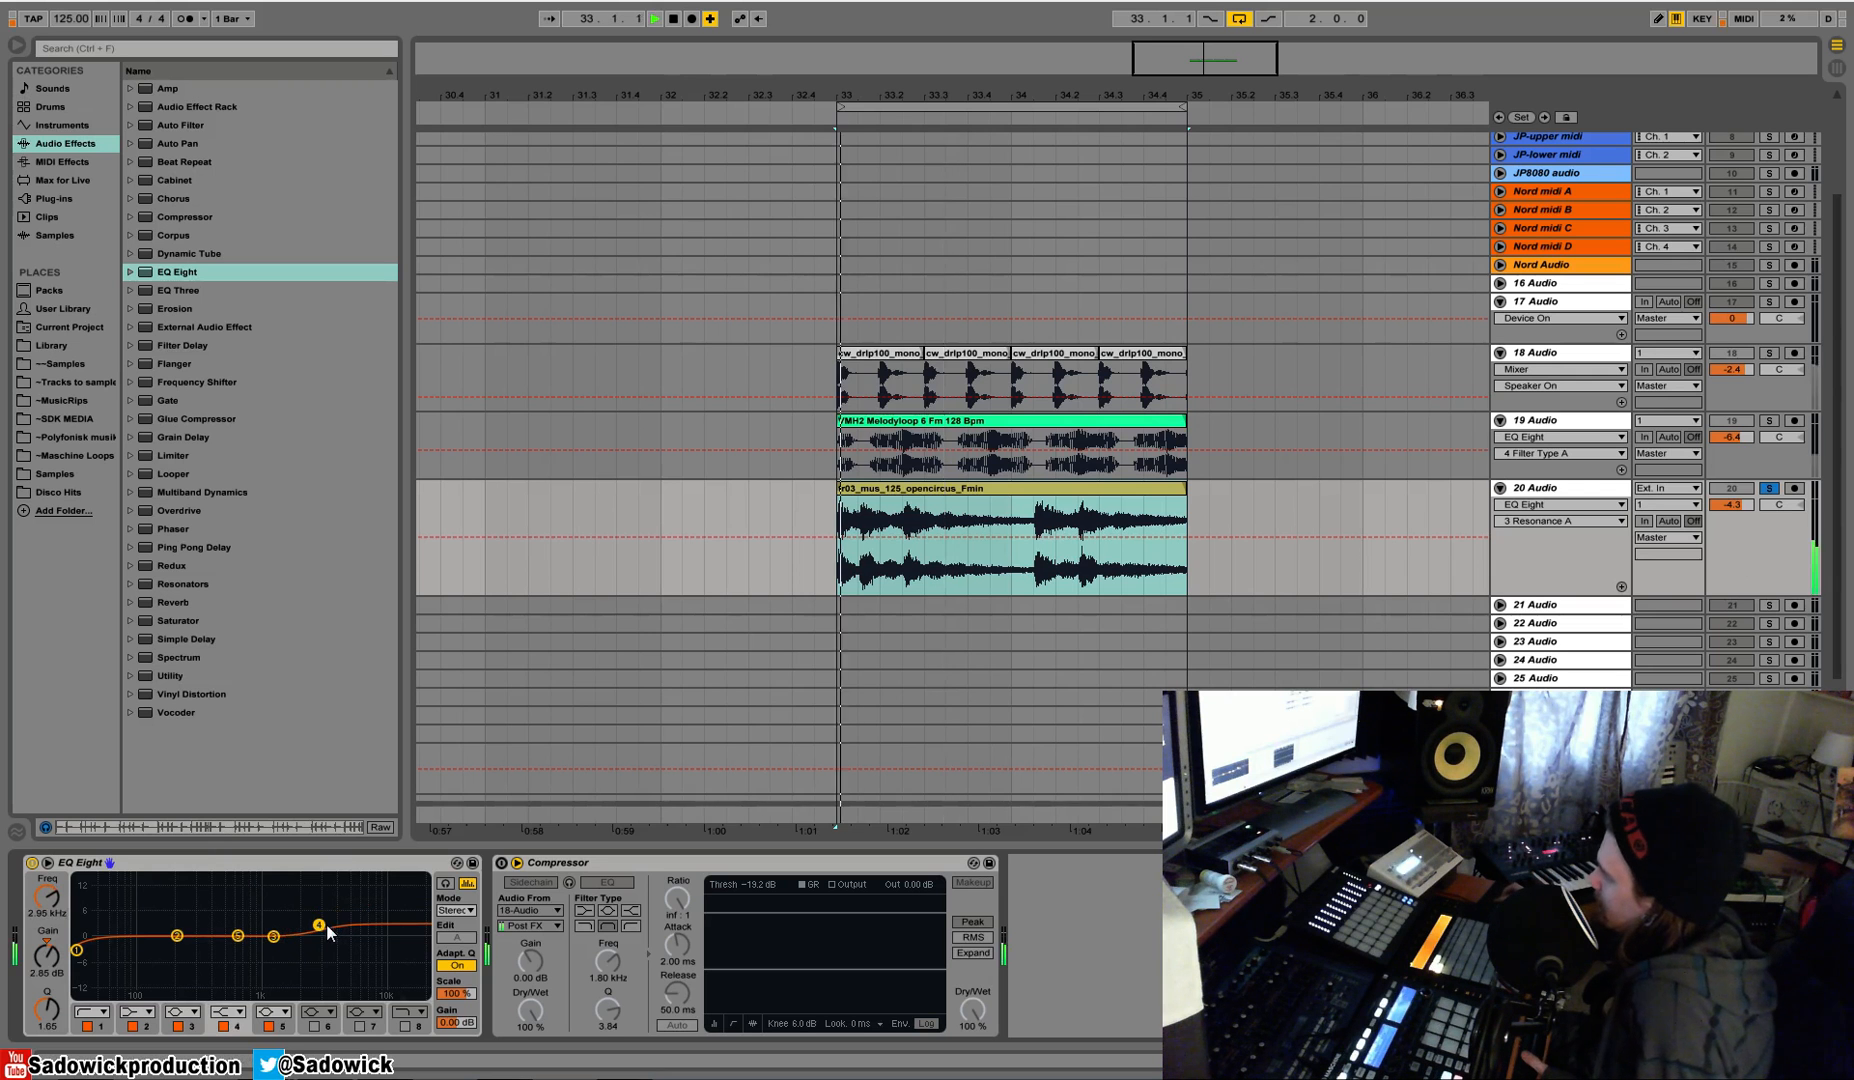
Step: During playback, flatten the band 4 shelf for comparison and raise it to about 10 dB at 3.88 kHz
key("space")
left_click_drag(318, 924, 353, 936)
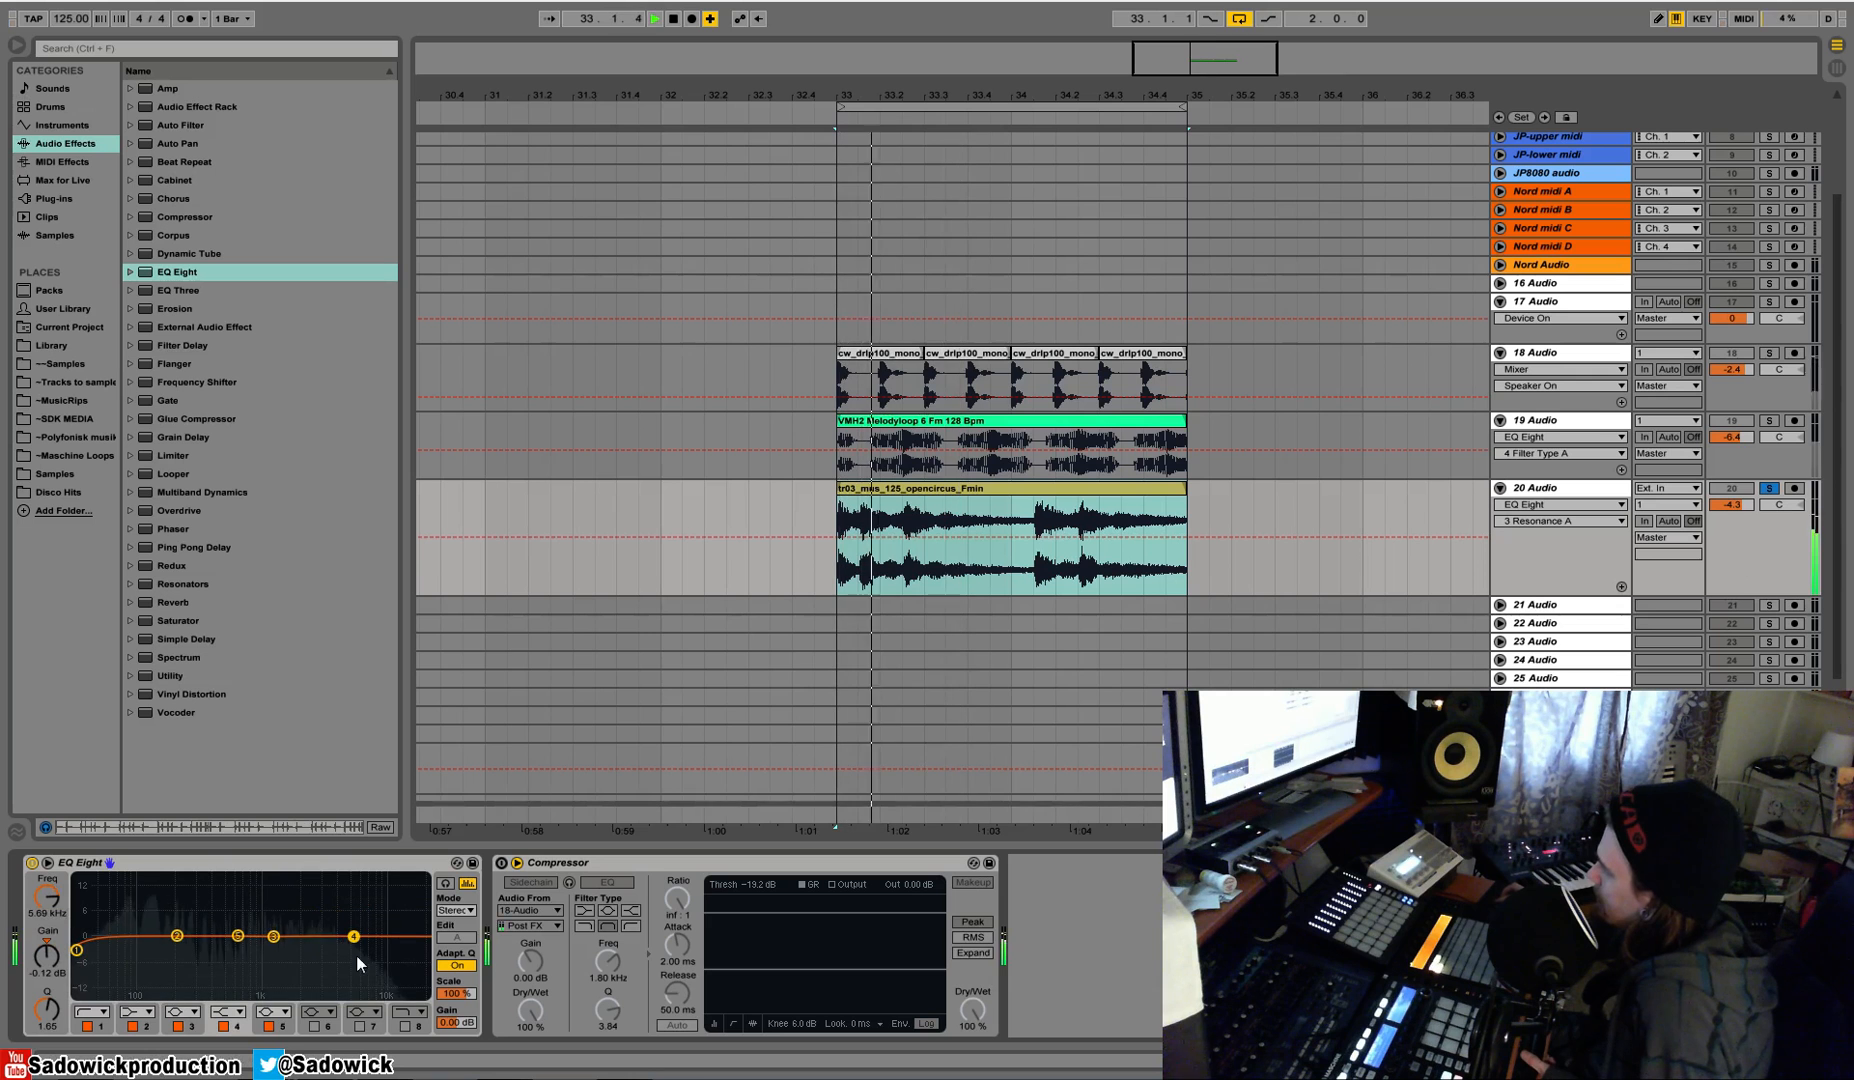
left_click_drag(355, 938, 333, 896)
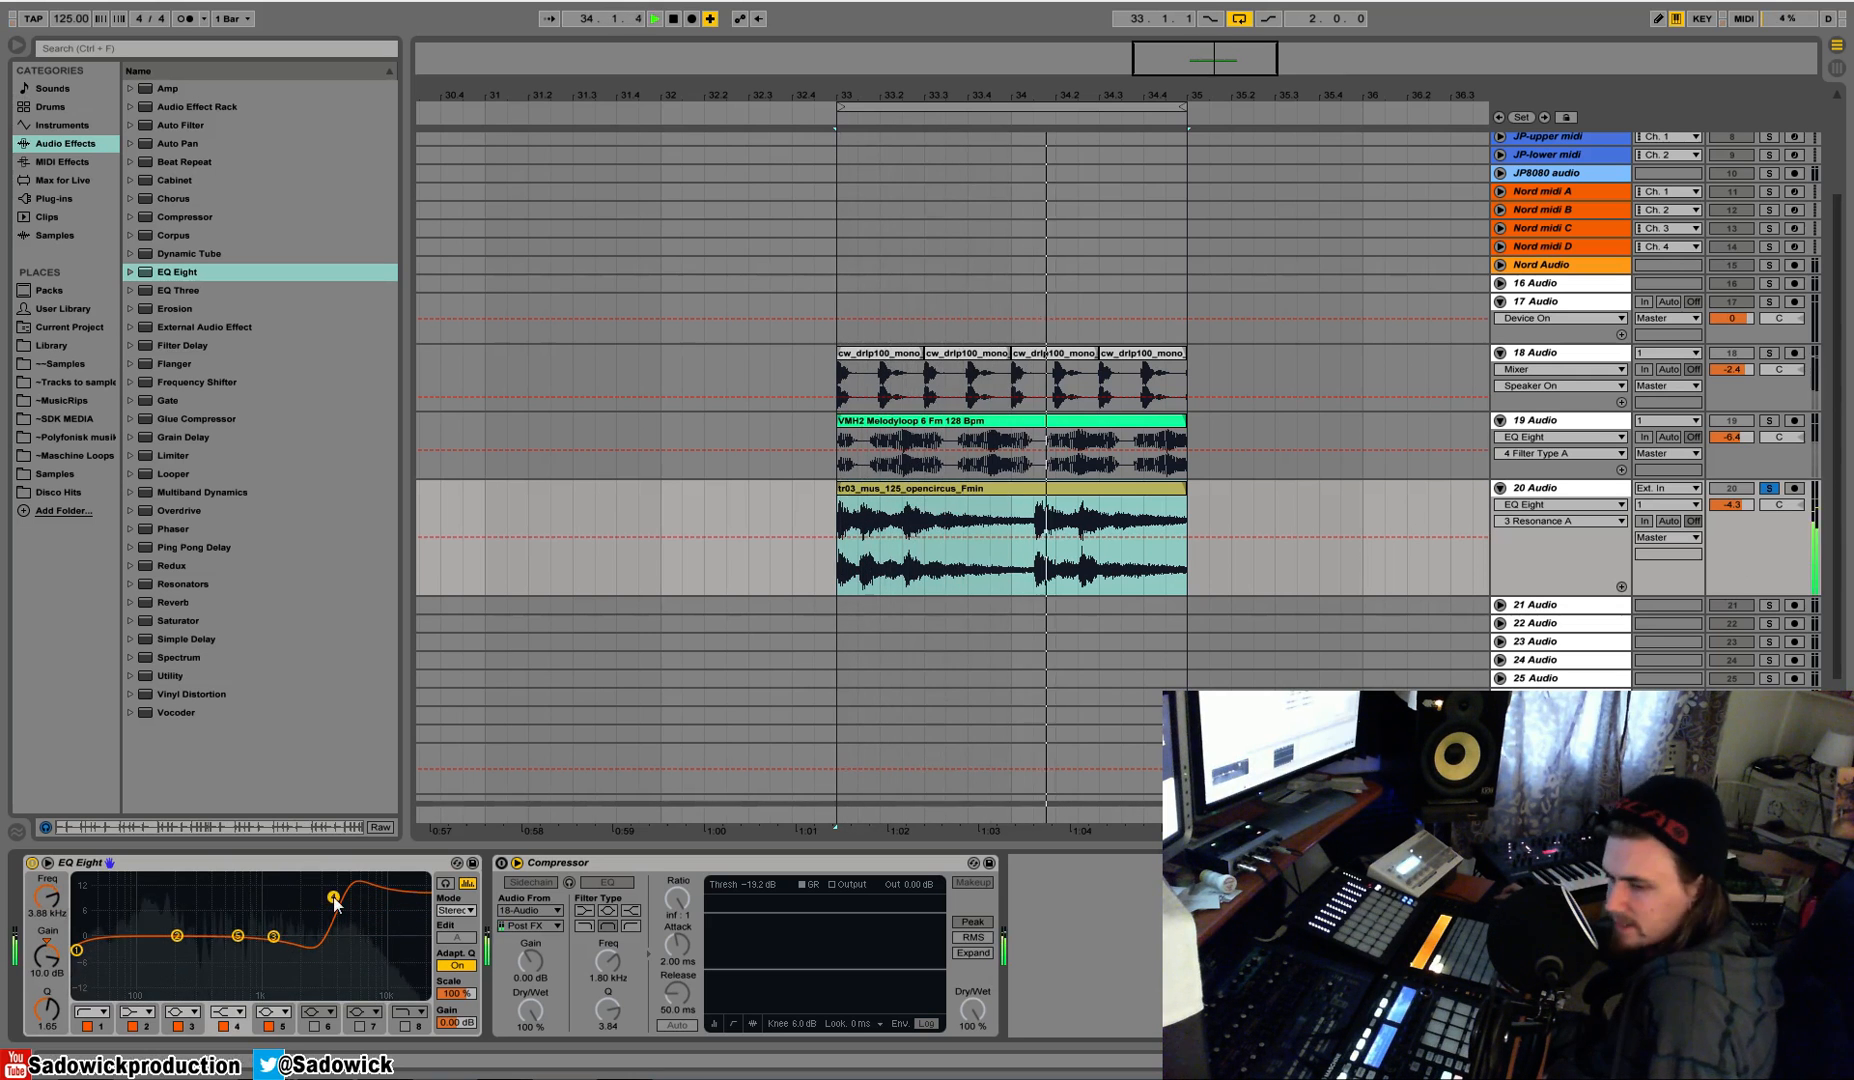
Step: Place band 3 at 1.39 kHz and 0.12 dB with Q 0.56, and lower band 4's Q to 0.39
left_click_drag(273, 937, 279, 936)
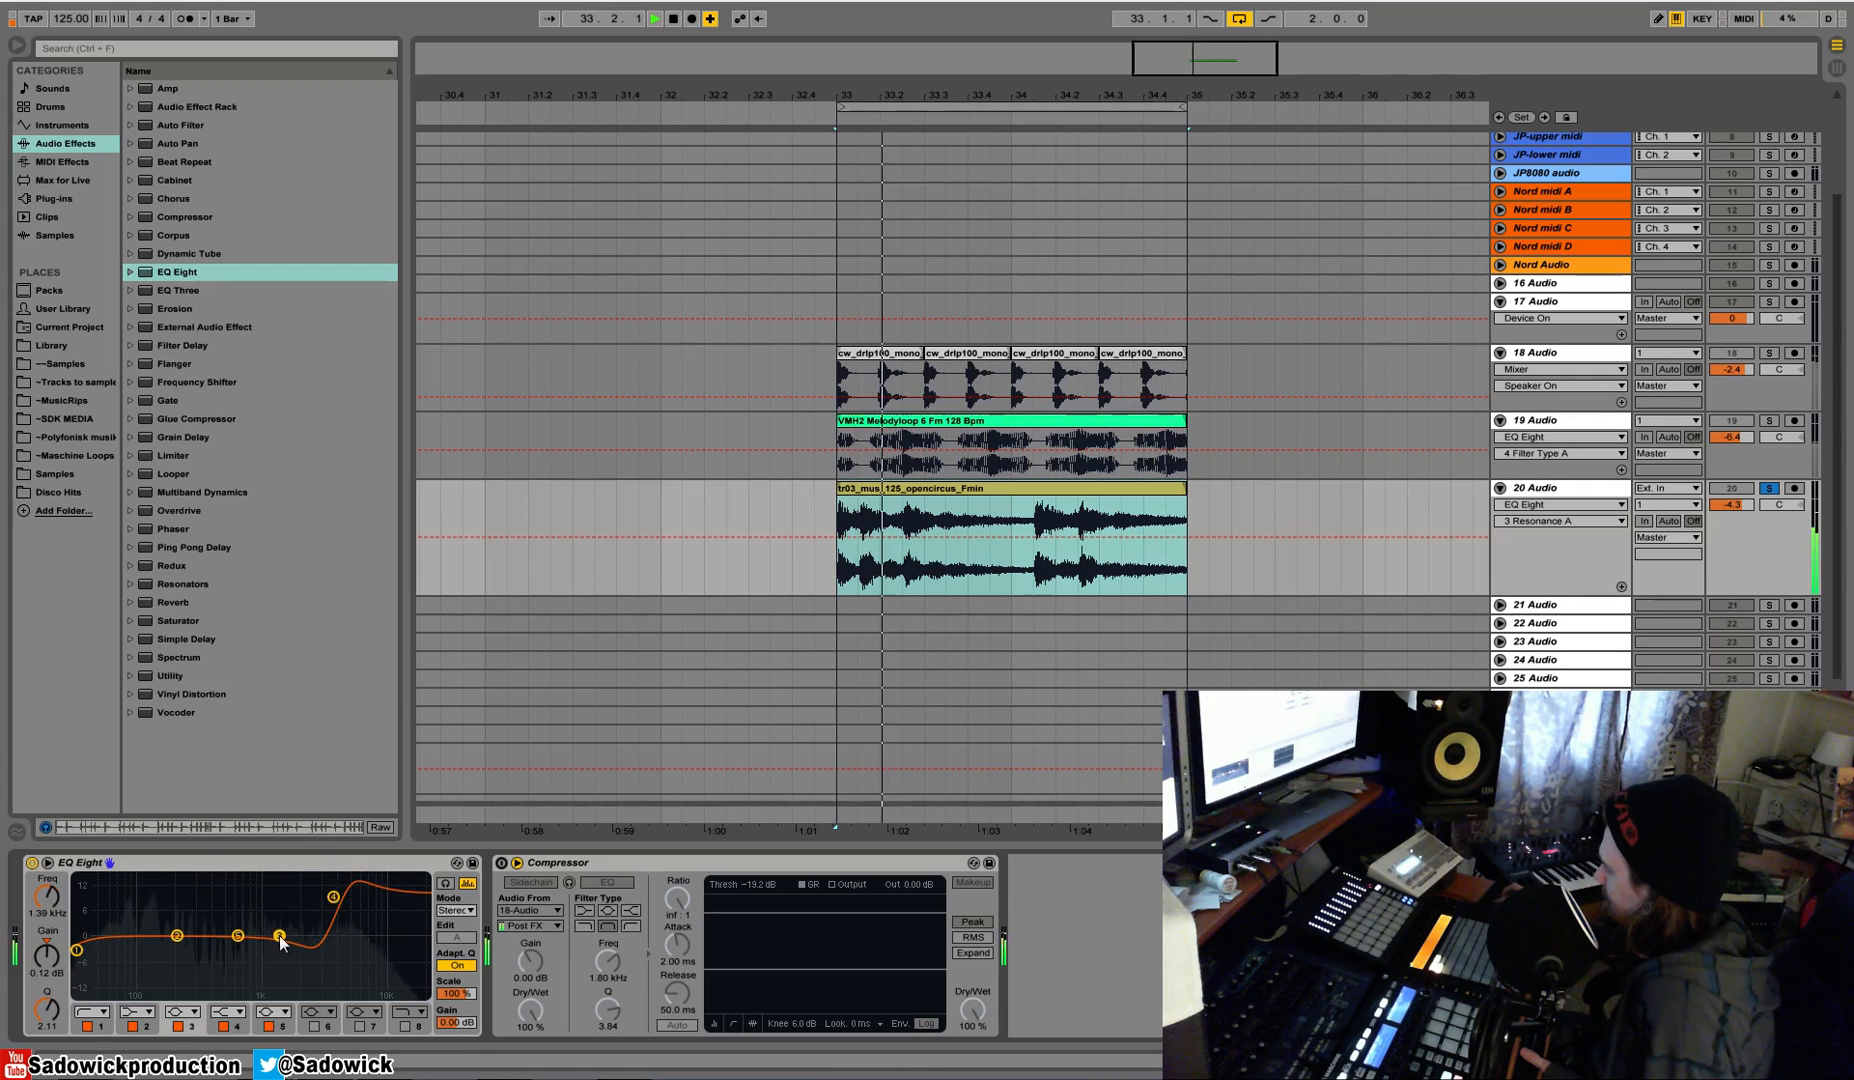
left_click_drag(47, 1010, 47, 1023)
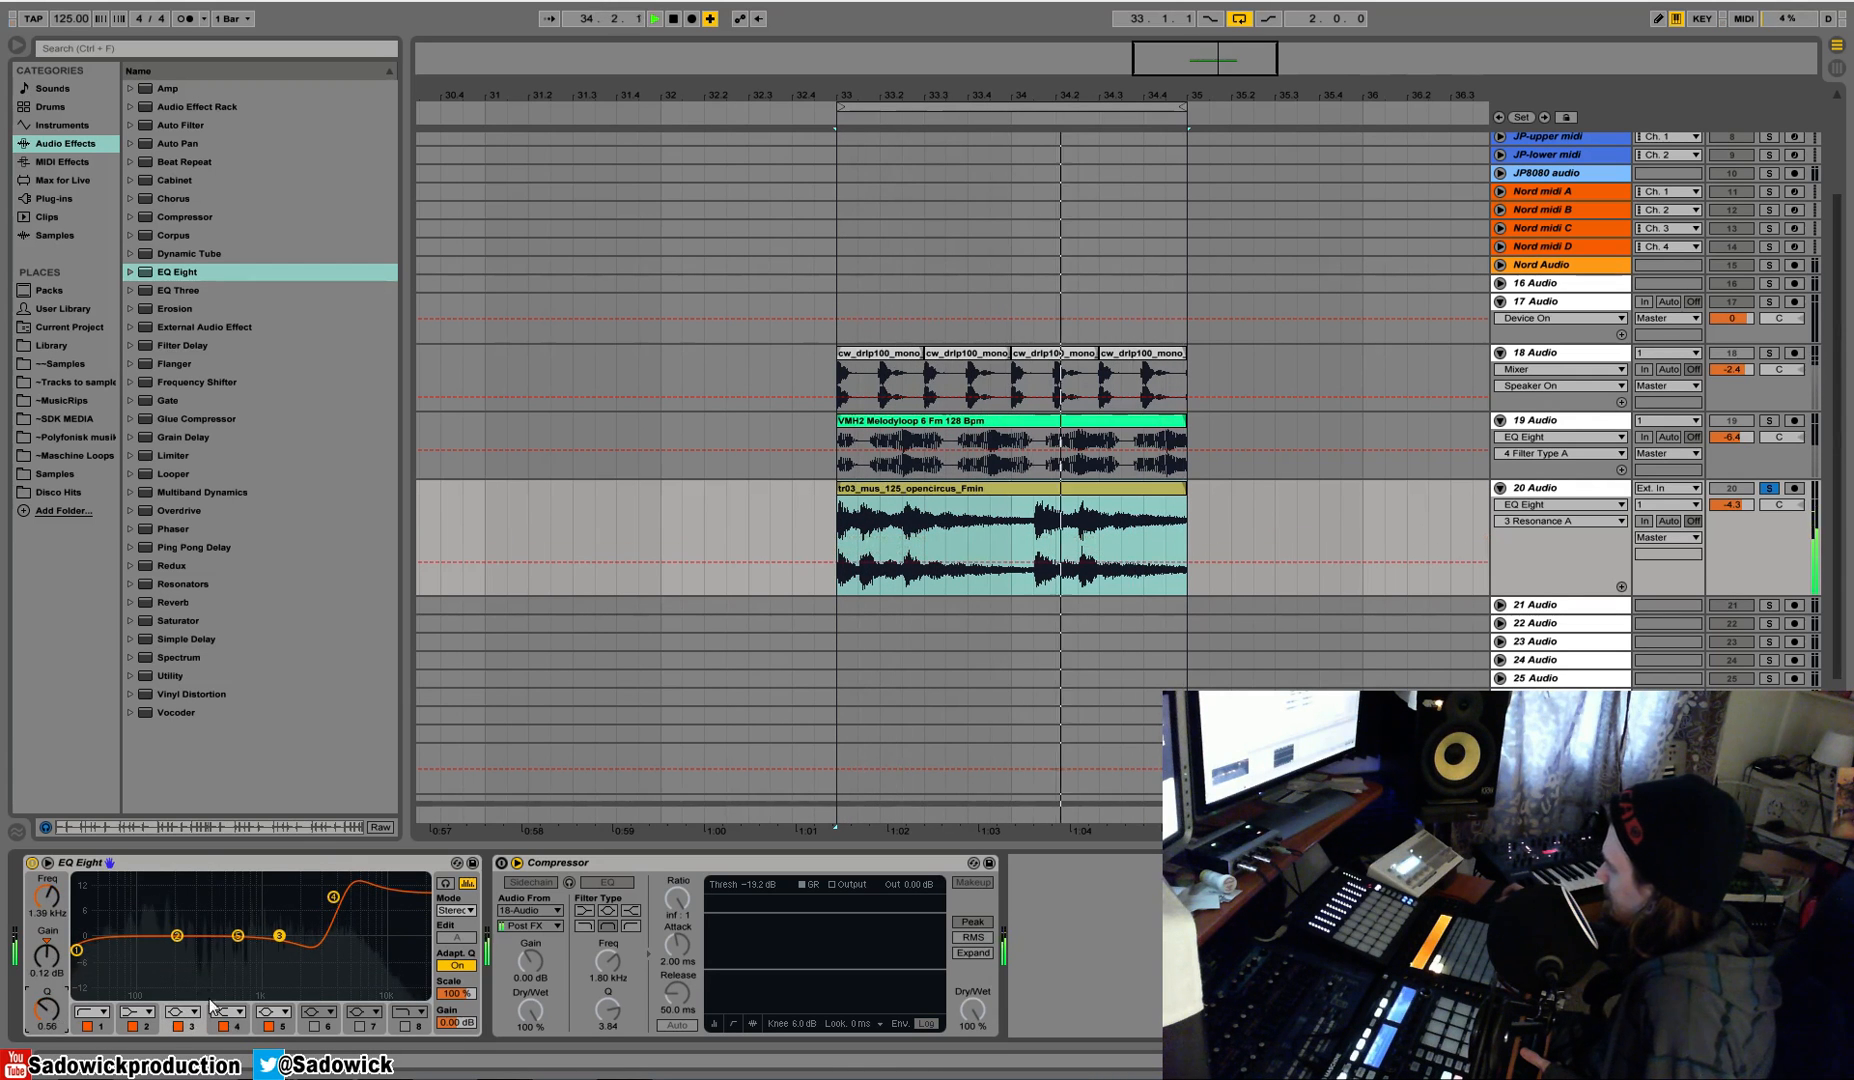
left_click(231, 1027)
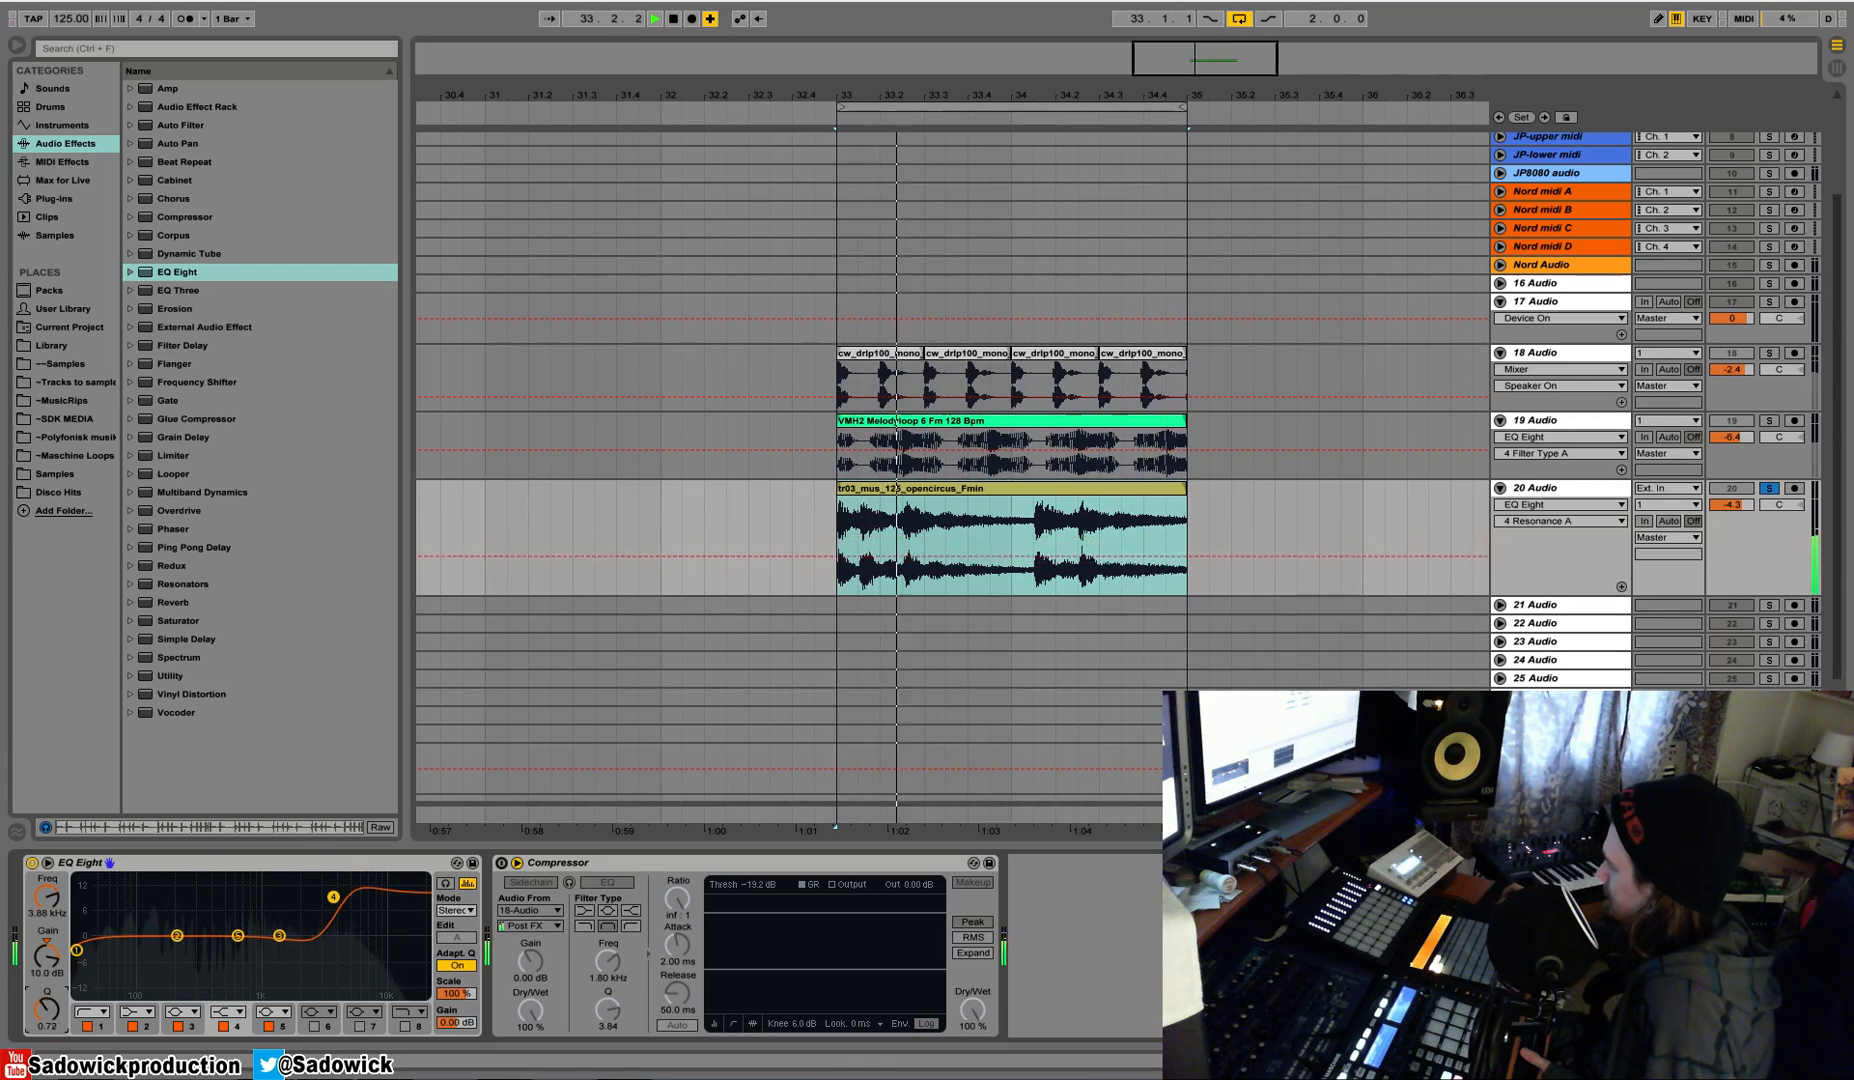
left_click_drag(48, 1027, 48, 1045)
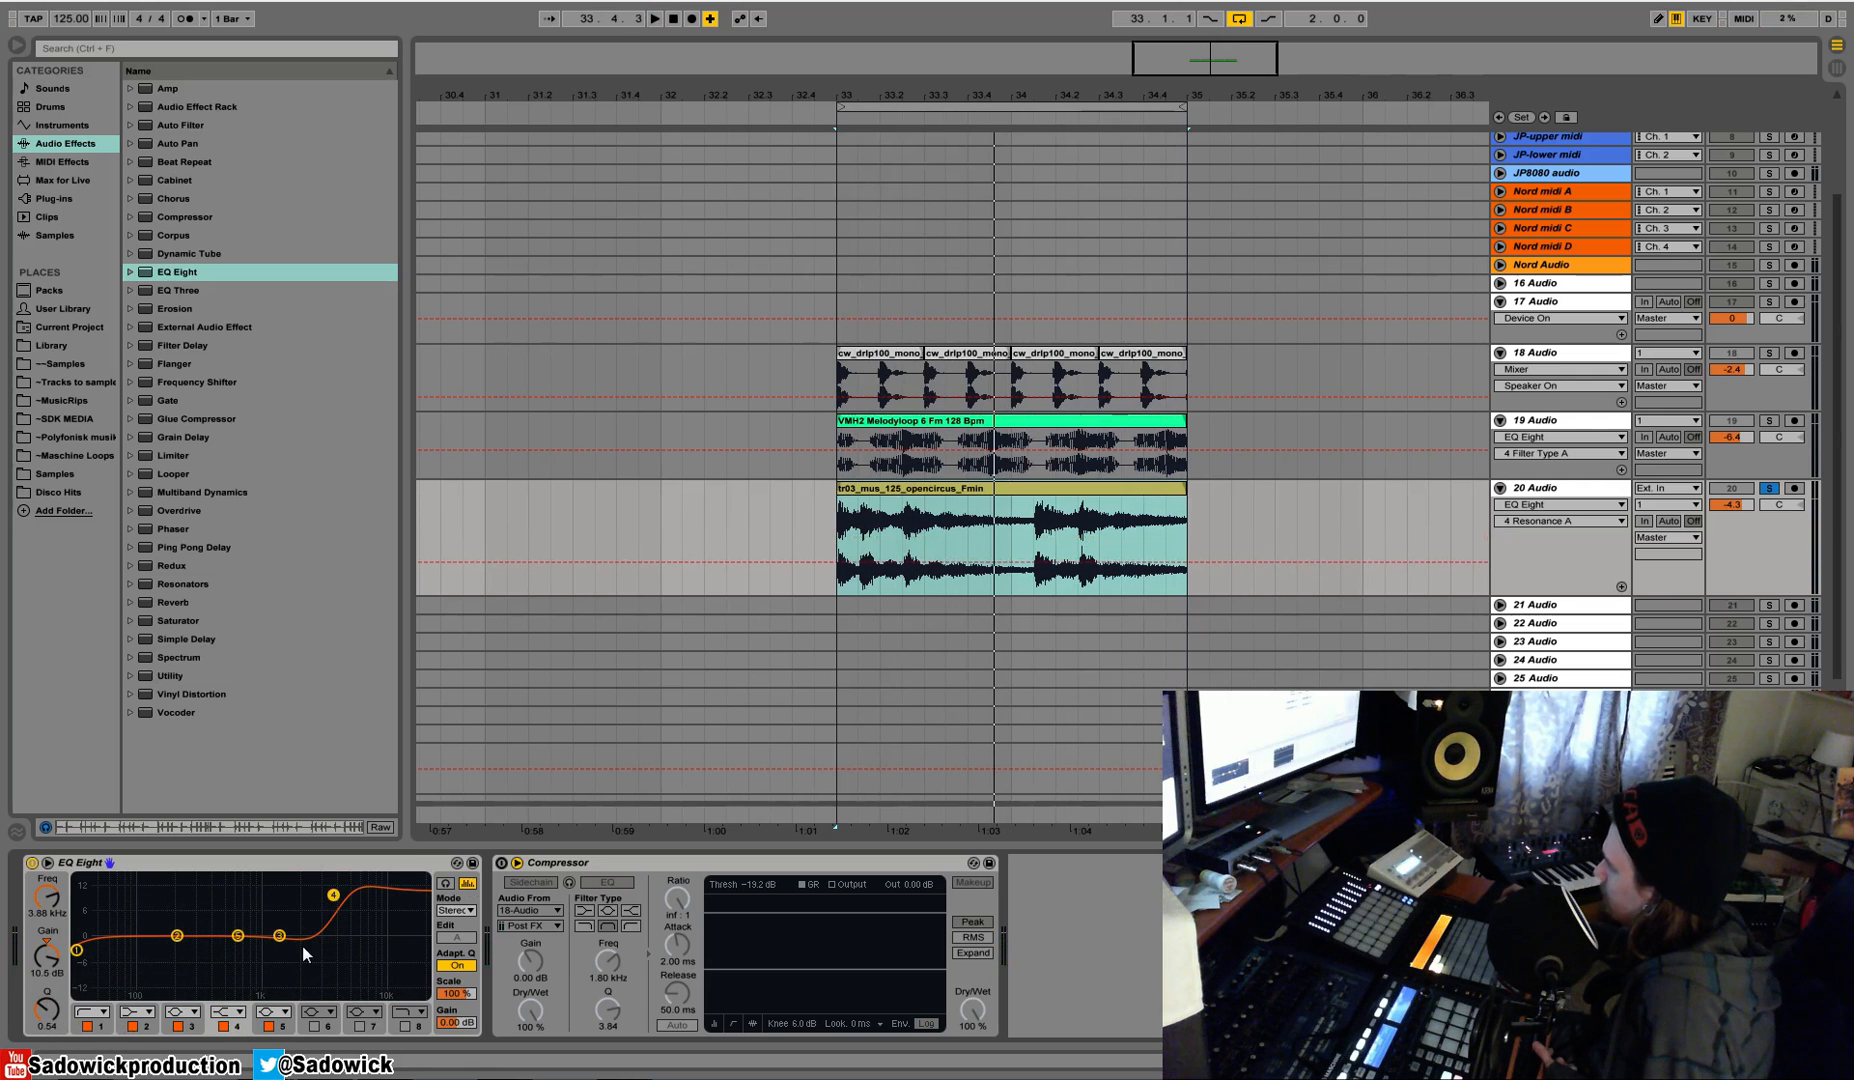
left_click_drag(48, 1016, 48, 1030)
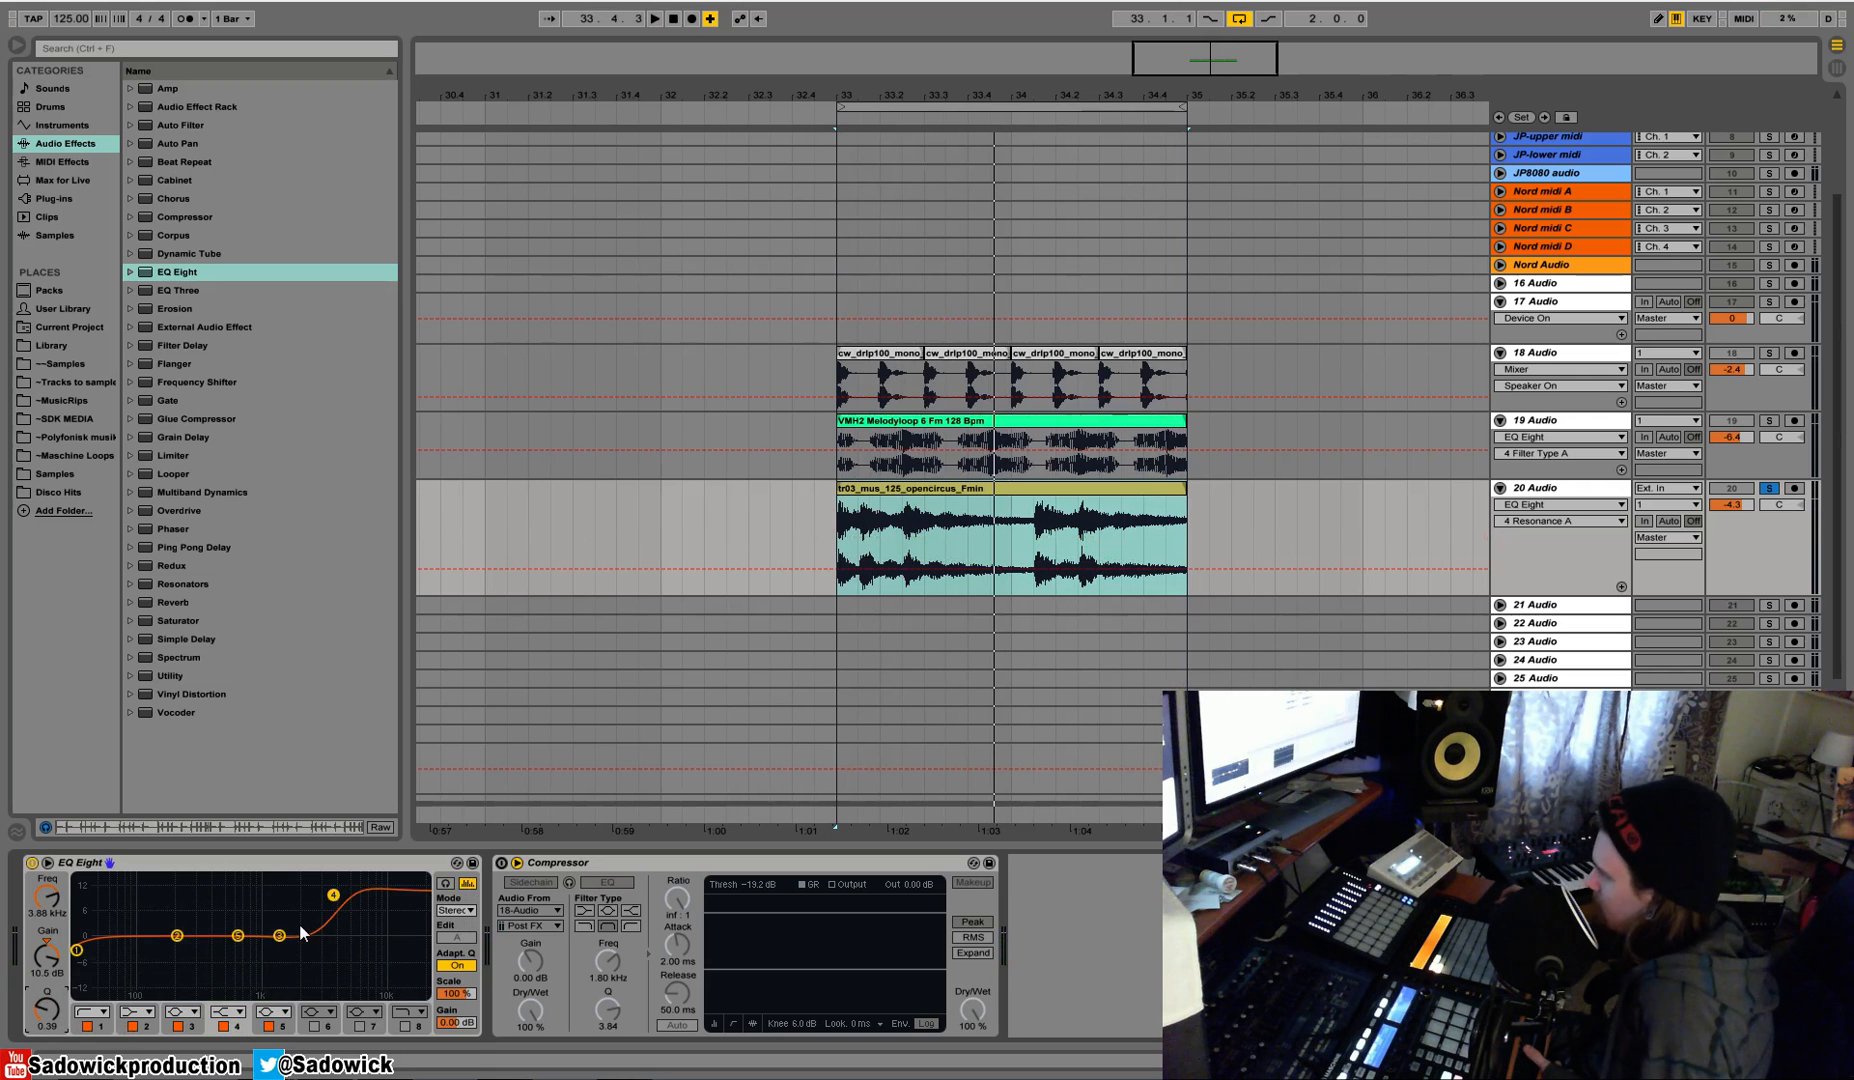
Step: Steepen the band 4 shelf to Q 1.09 and position it at about 4.17 kHz with 10.5 dB gain
key("space")
left_click_drag(333, 895, 340, 888)
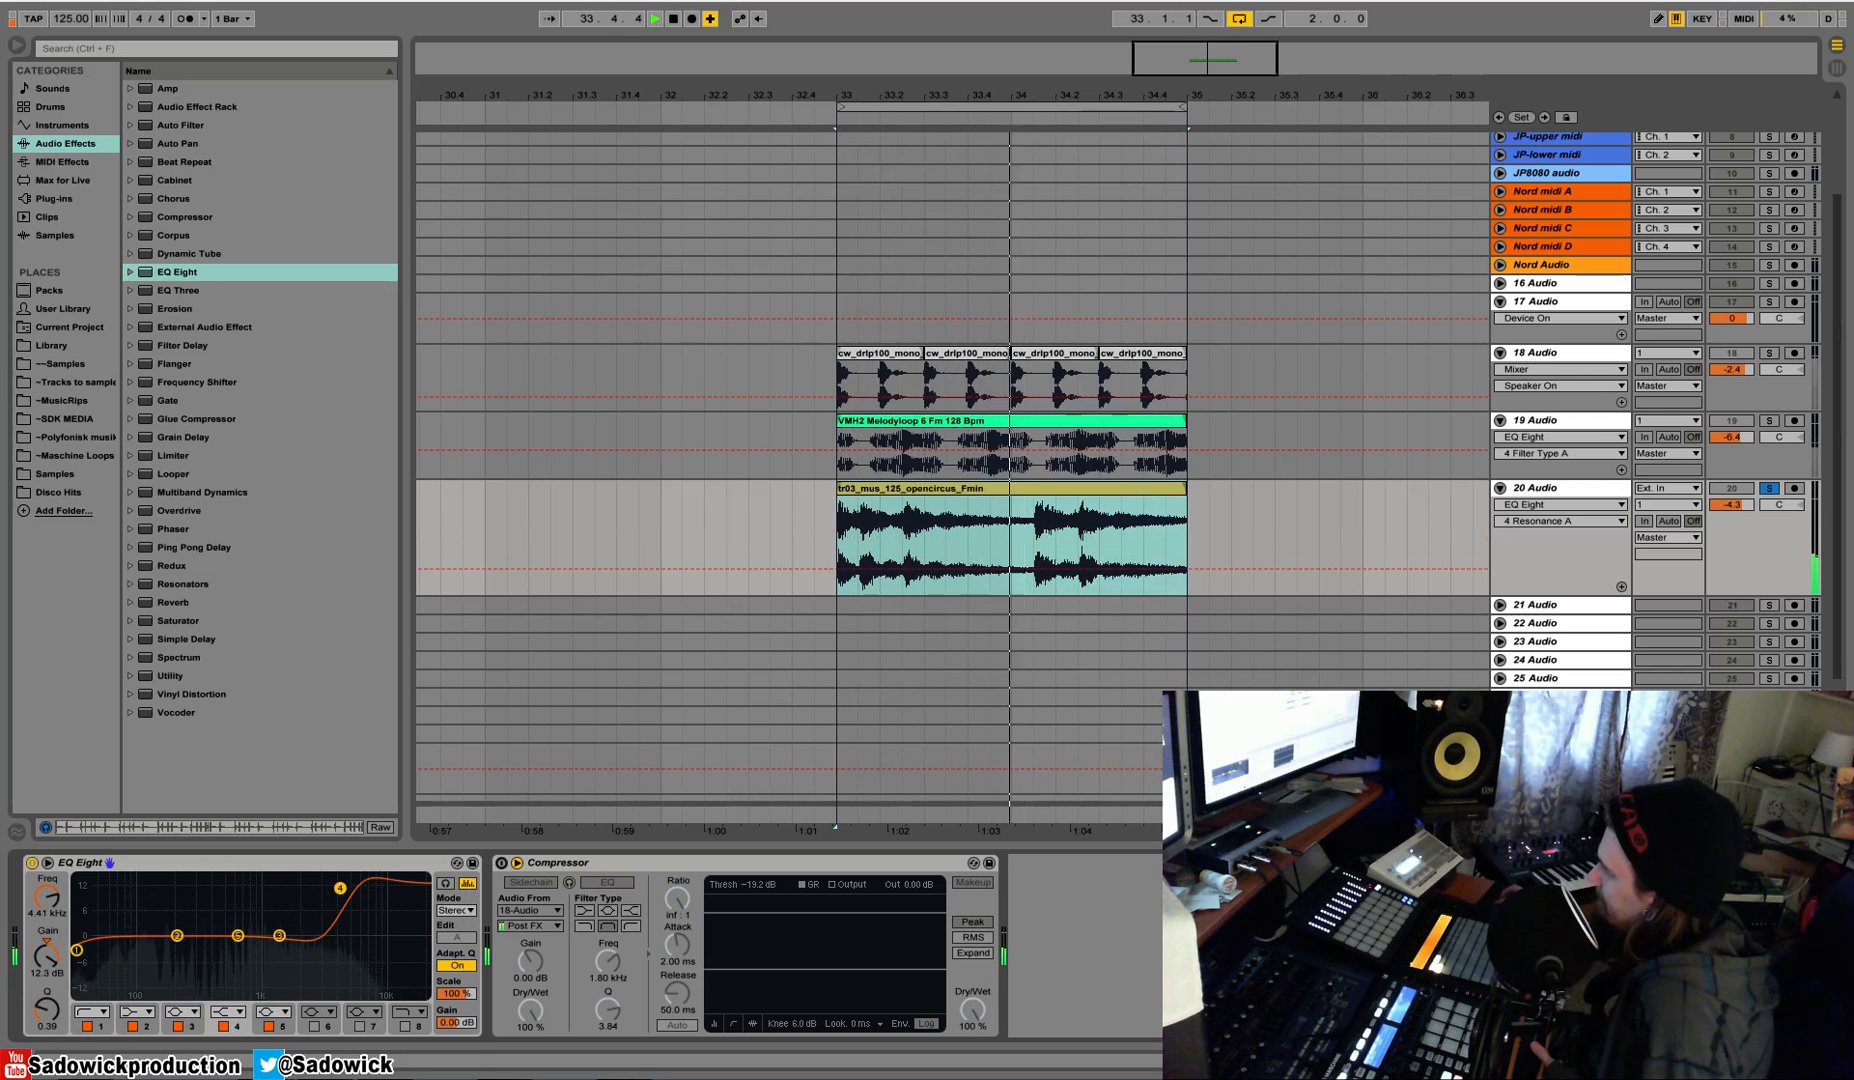
left_click_drag(55, 1012, 55, 972)
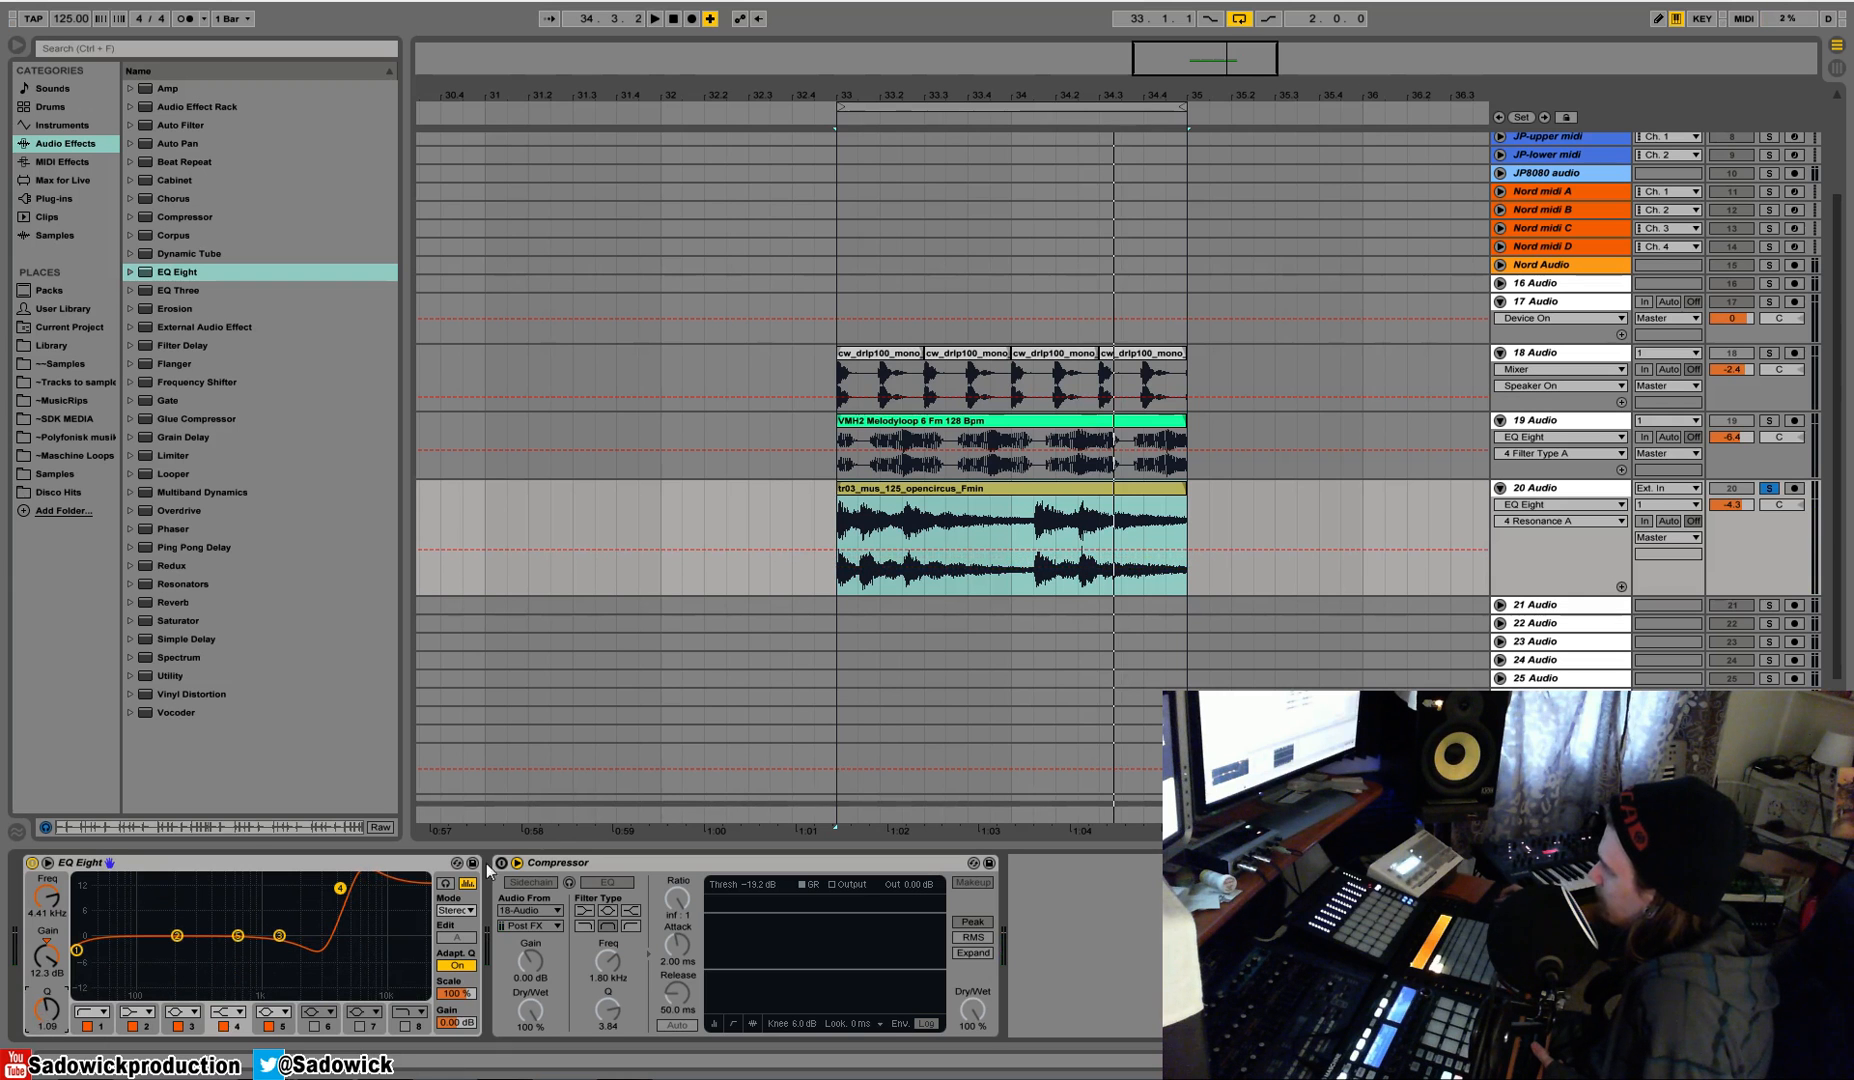
left_click_drag(340, 888, 338, 897)
Step: Compare the playing loop with EQ Eight bypassed and active to judge the shelf boost
key("space")
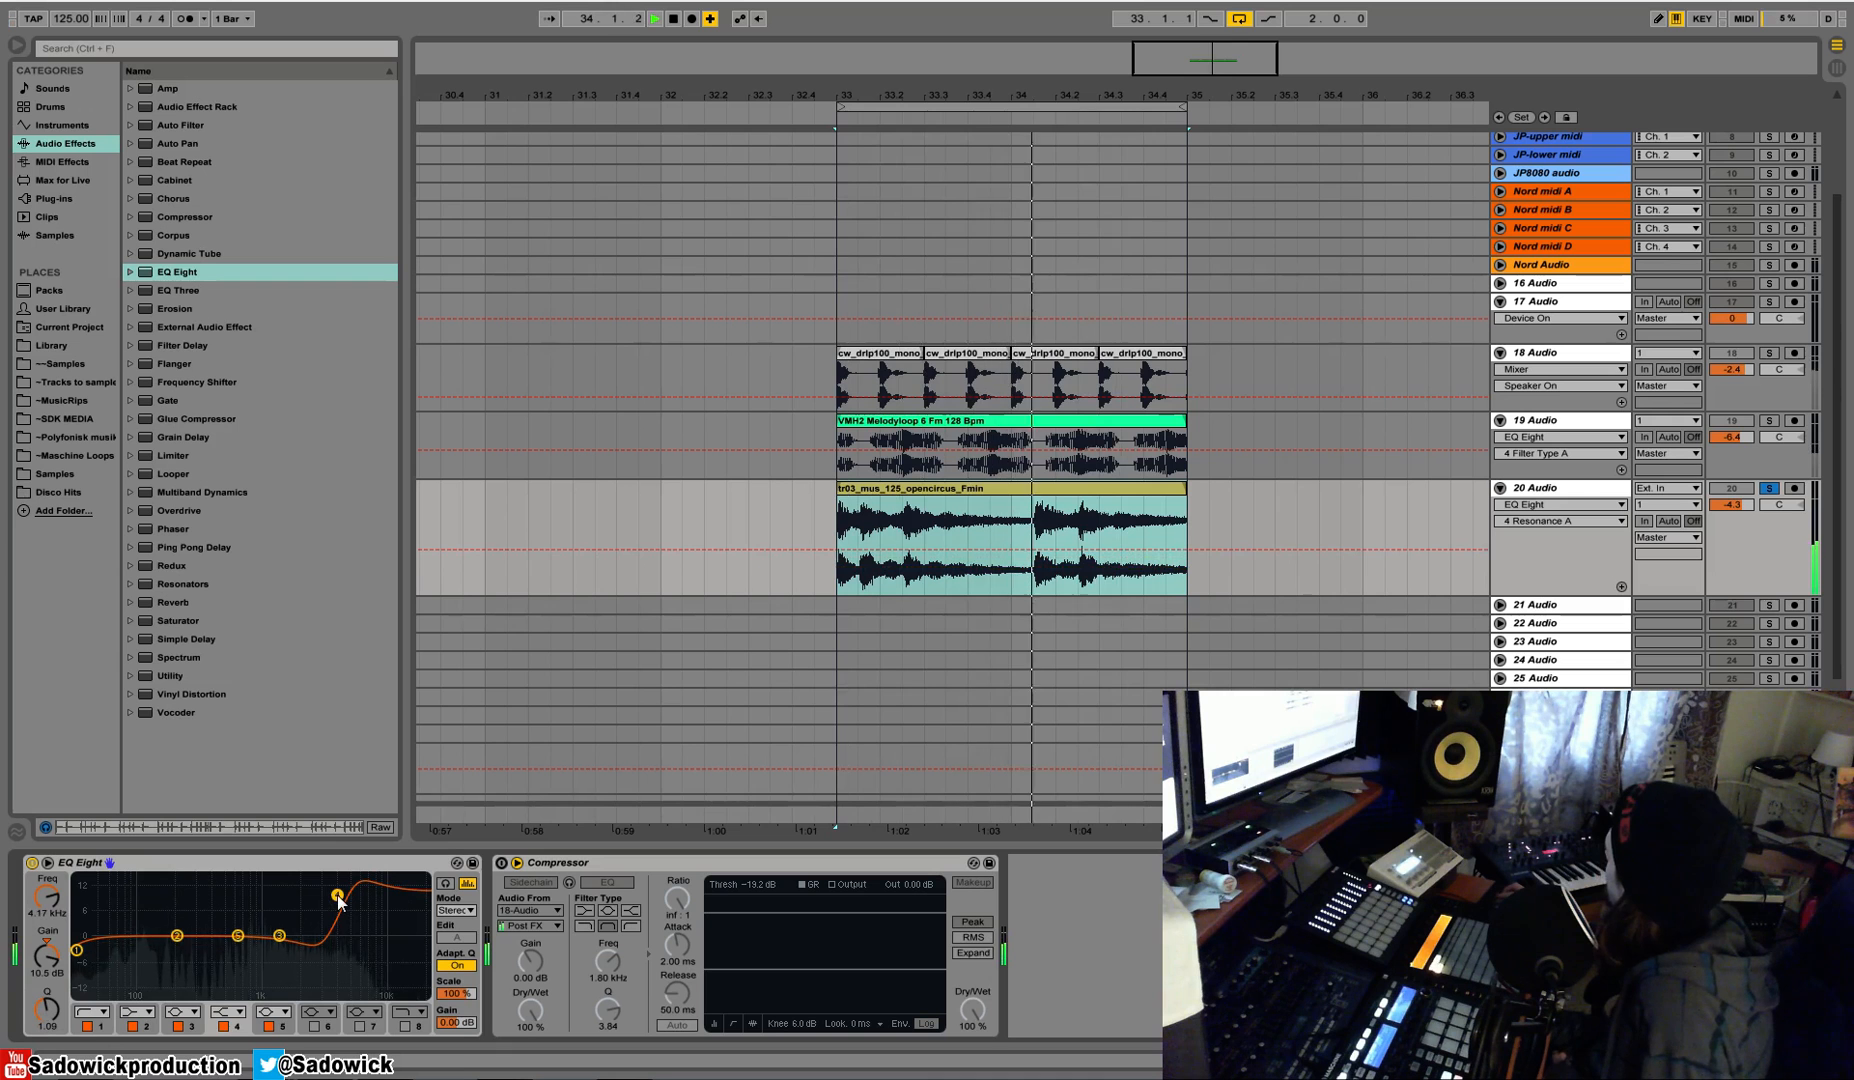
left_click(32, 862)
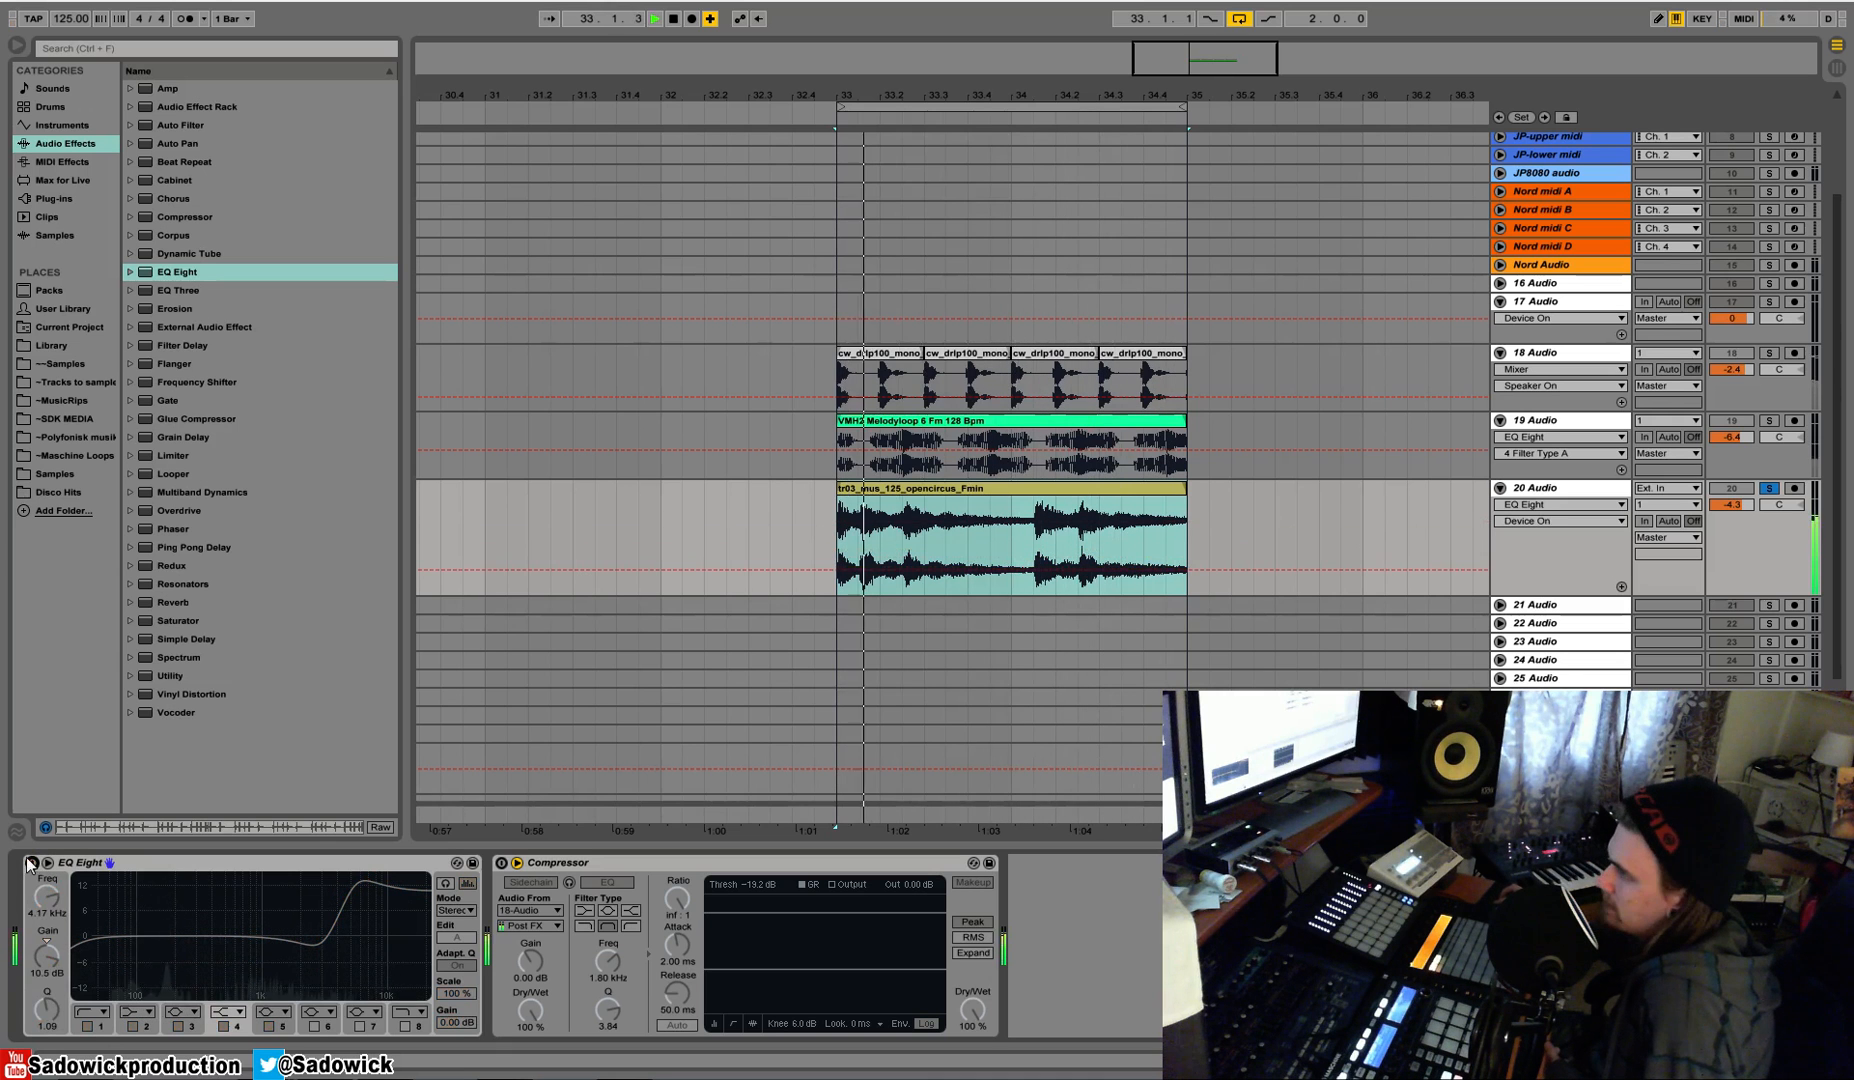
left_click(32, 862)
key("space")
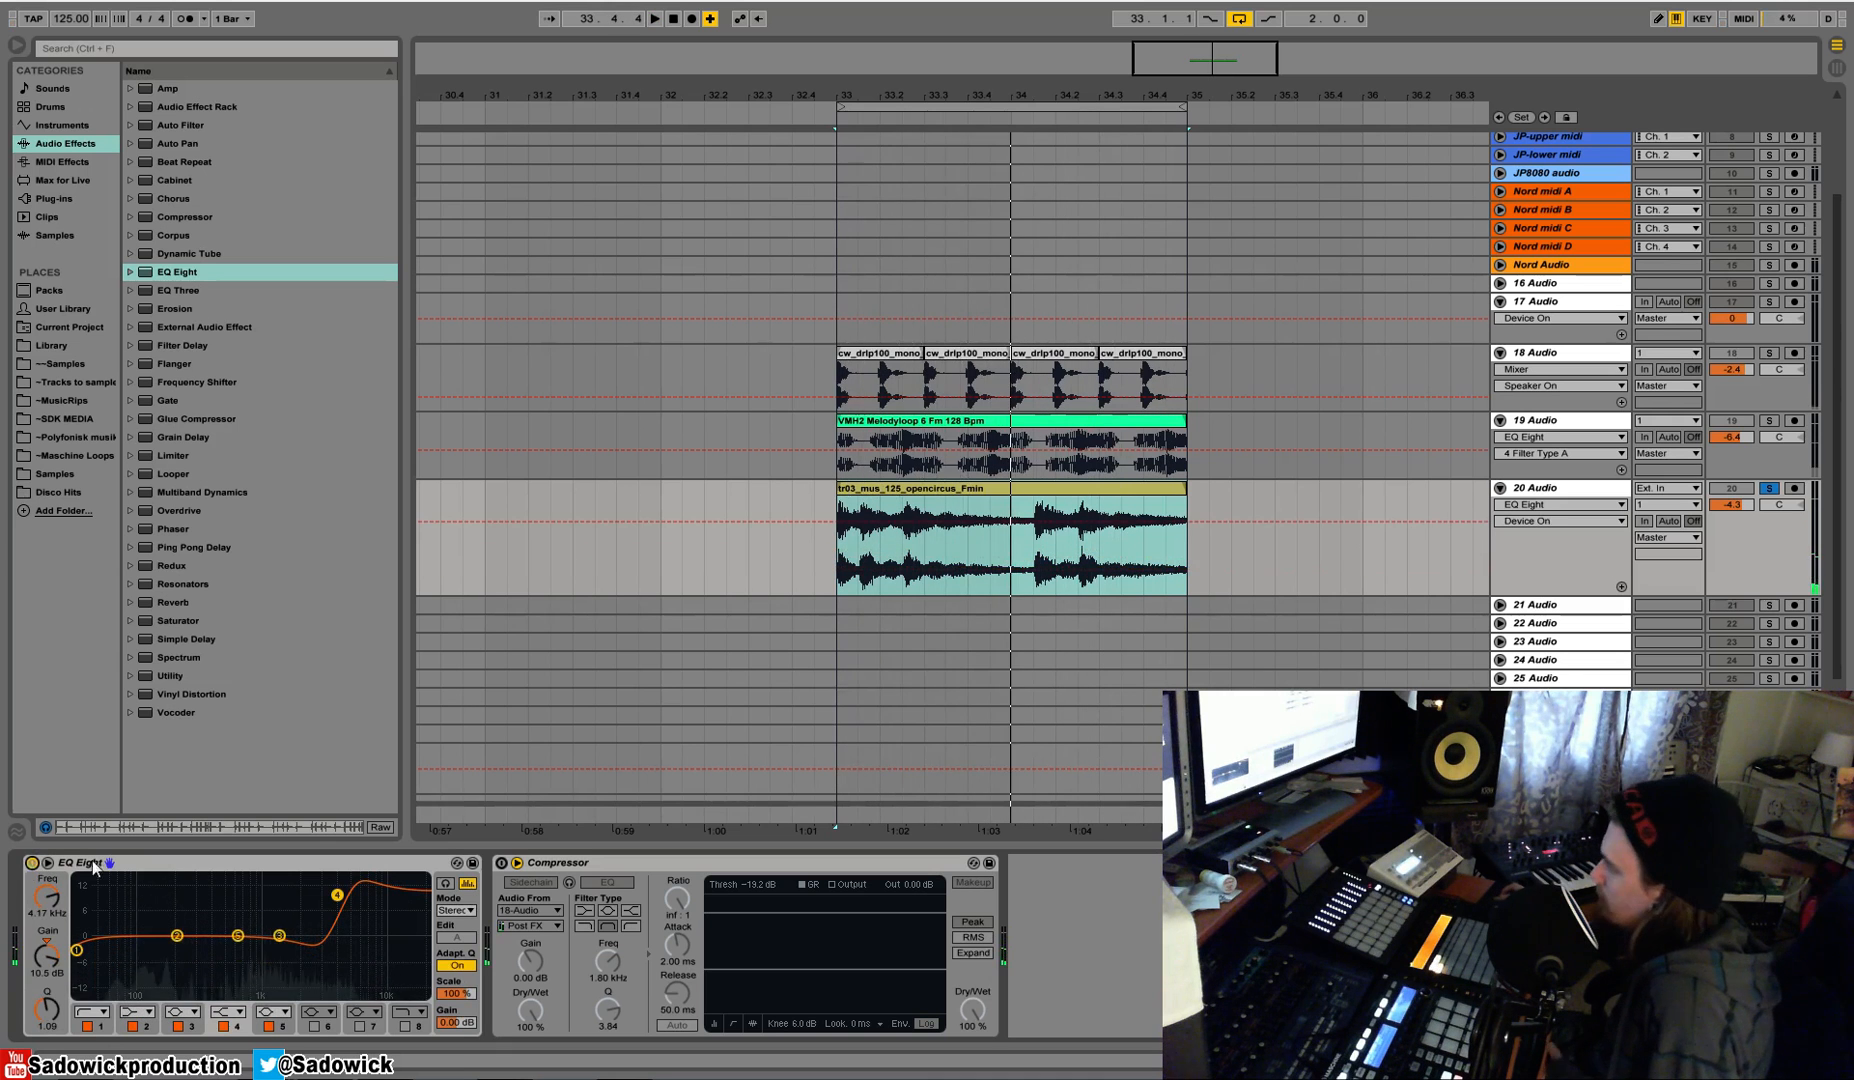
Step: Create a narrow dip below the shelf with band 3 at about 2.69 kHz, -1.12 dB and Q 3.70
left_click_drag(279, 935, 301, 946)
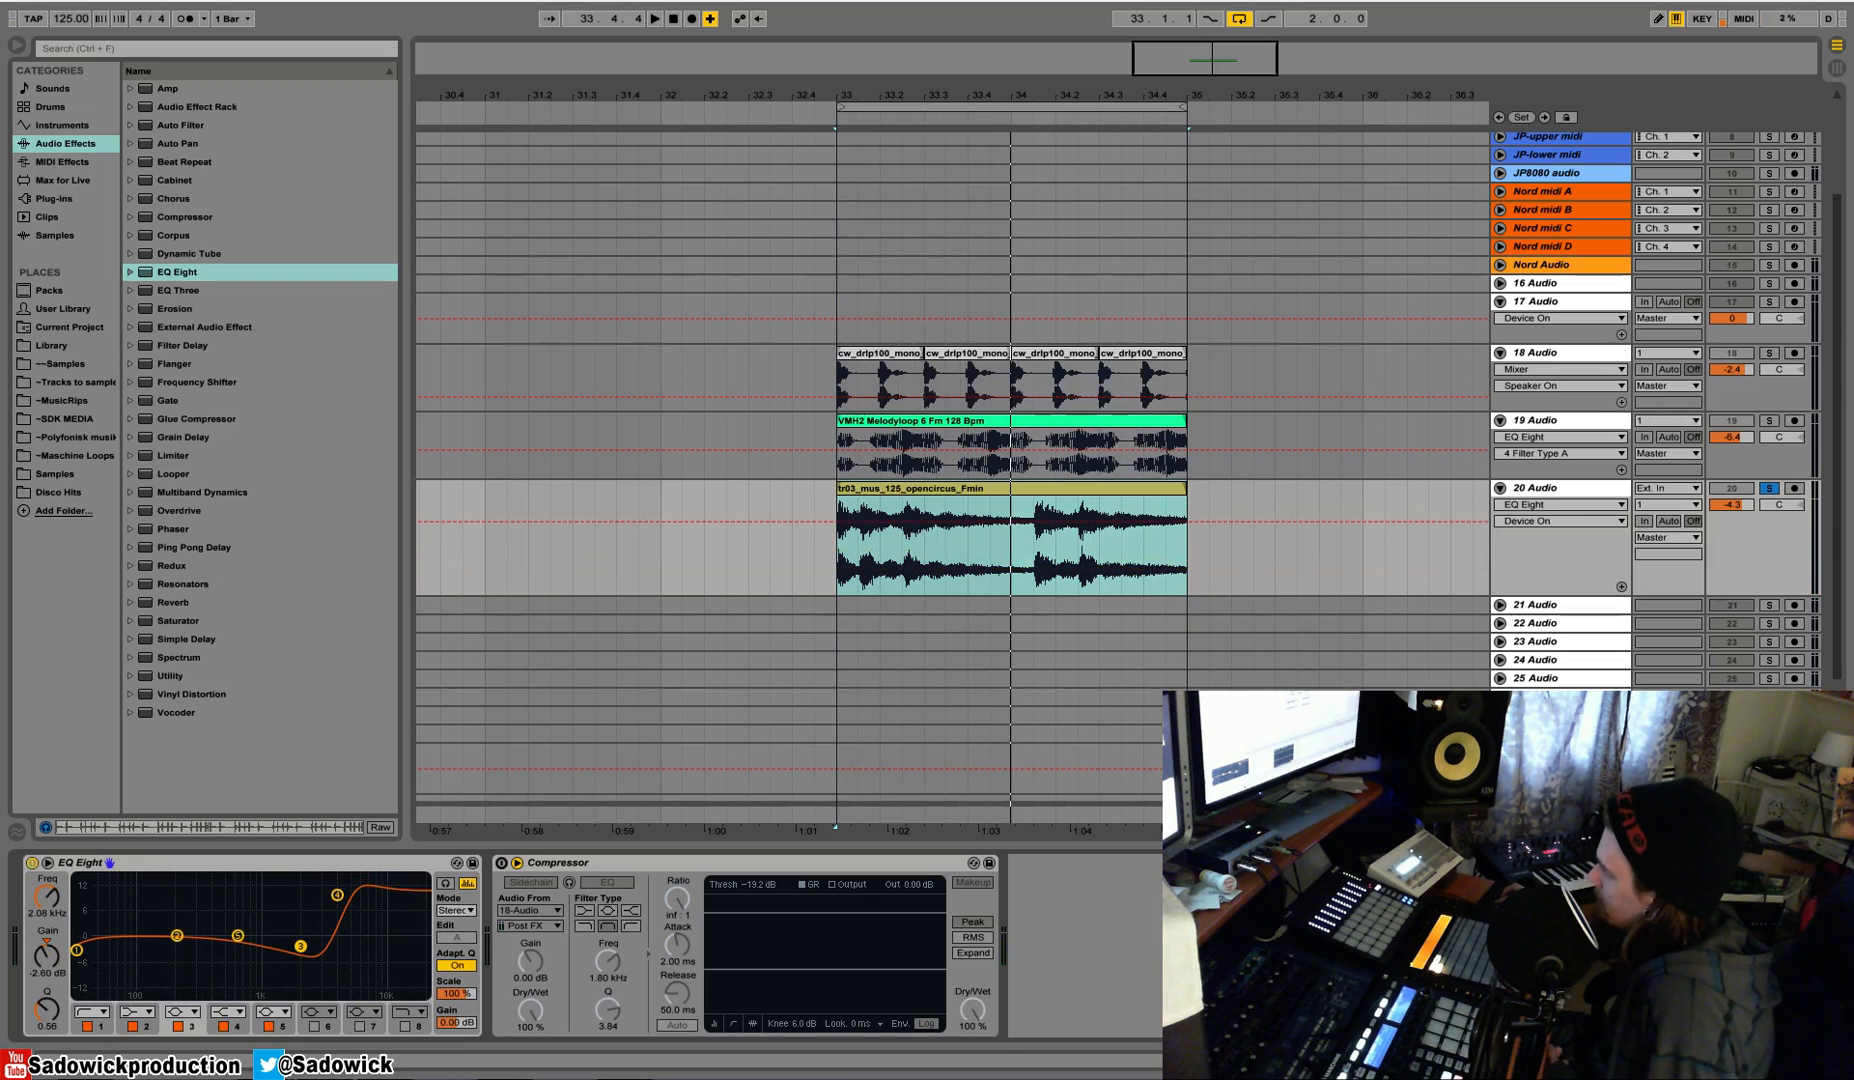
left_click_drag(47, 1008, 47, 937)
mouse_move(303, 946)
left_mouse_down()
mouse_move(317, 956)
mouse_move(314, 940)
left_mouse_up()
Step: Play the loop repeatedly with EQ Eight off and on to compare the sound with the added band 3 dip
key("space")
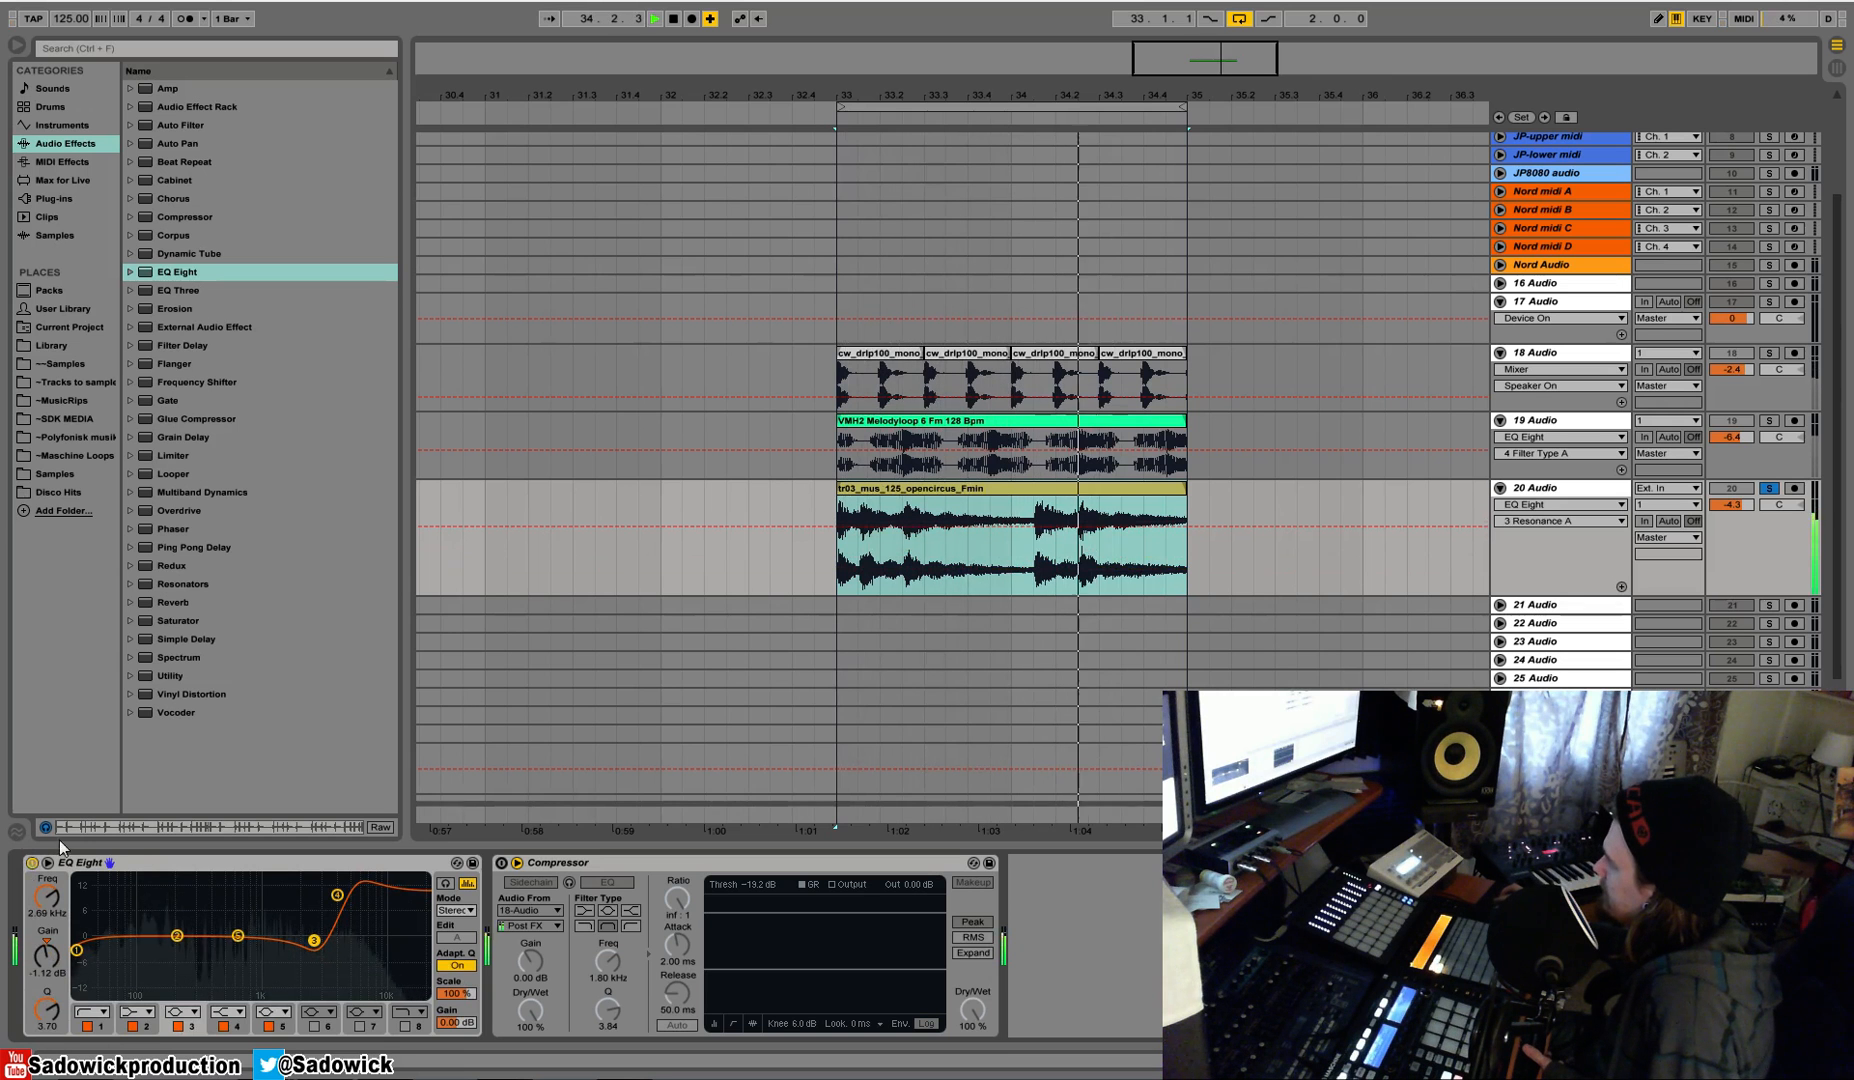
left_click(32, 863)
left_click(32, 863)
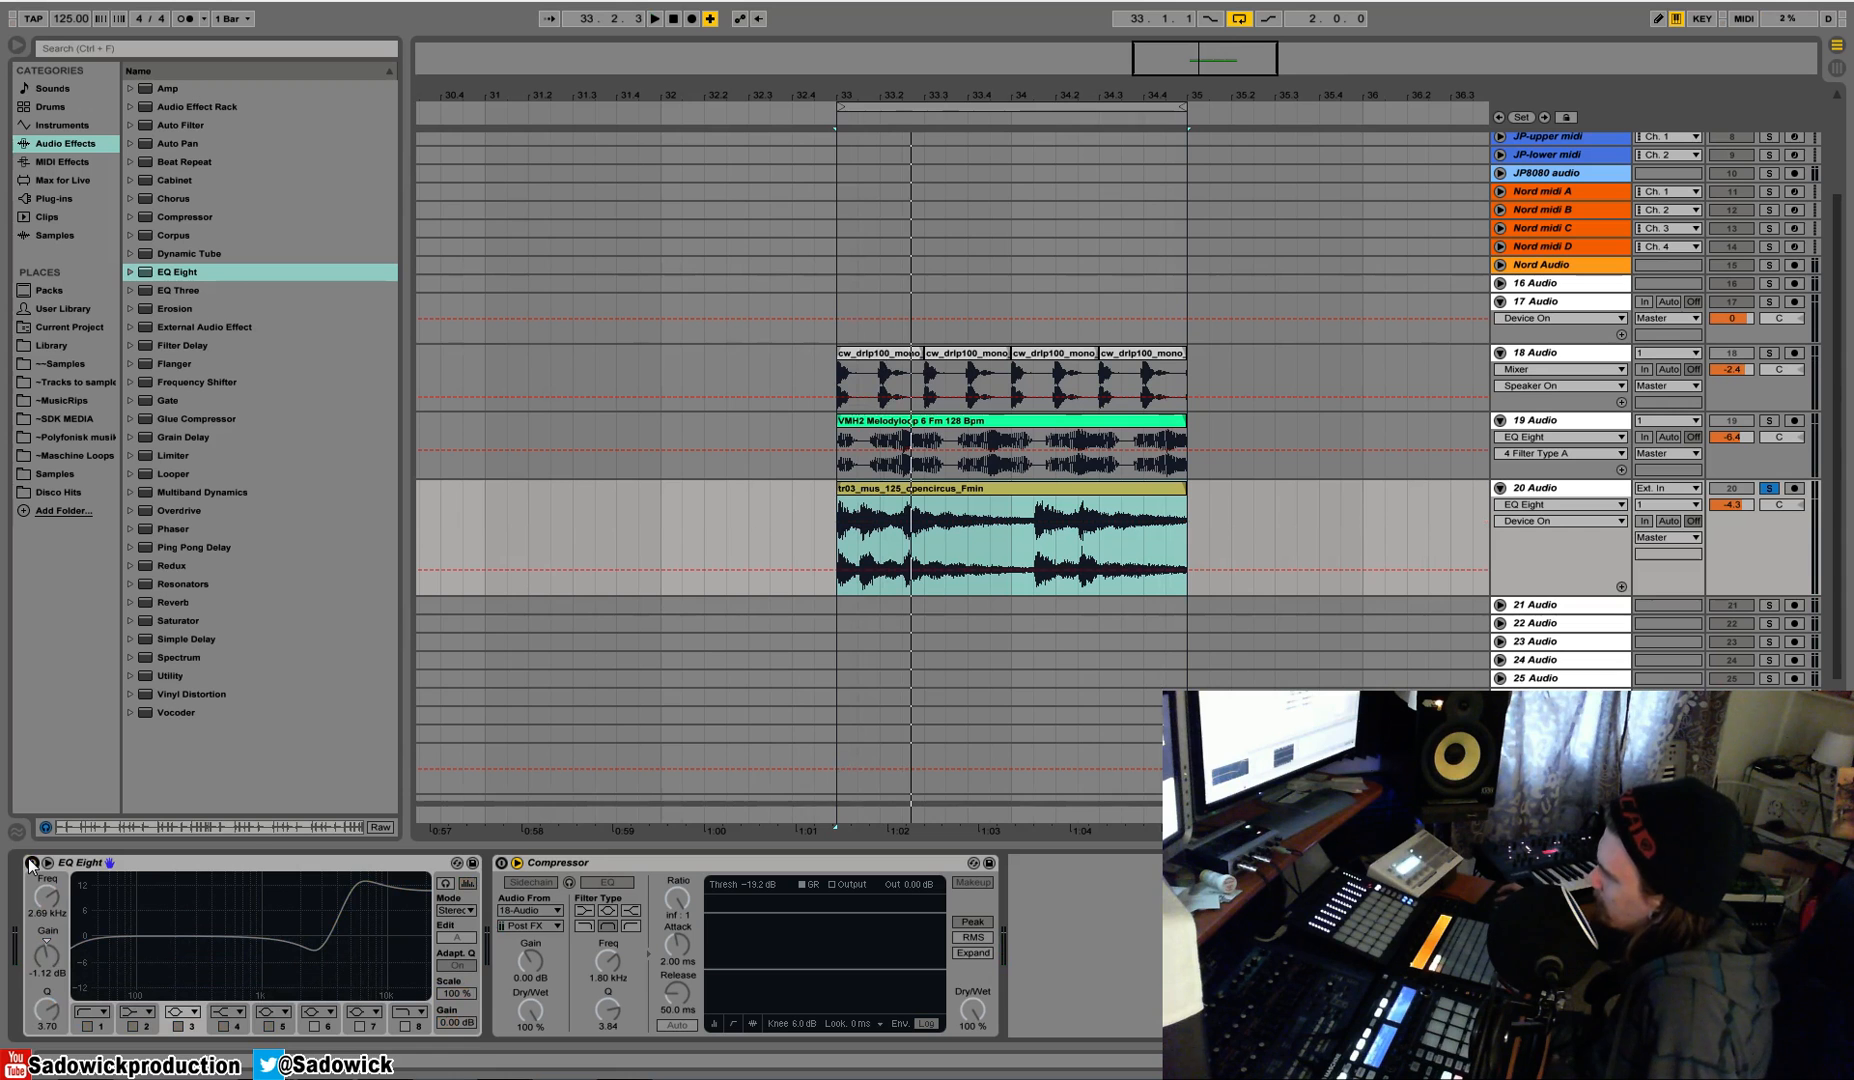
key("space")
key("space")
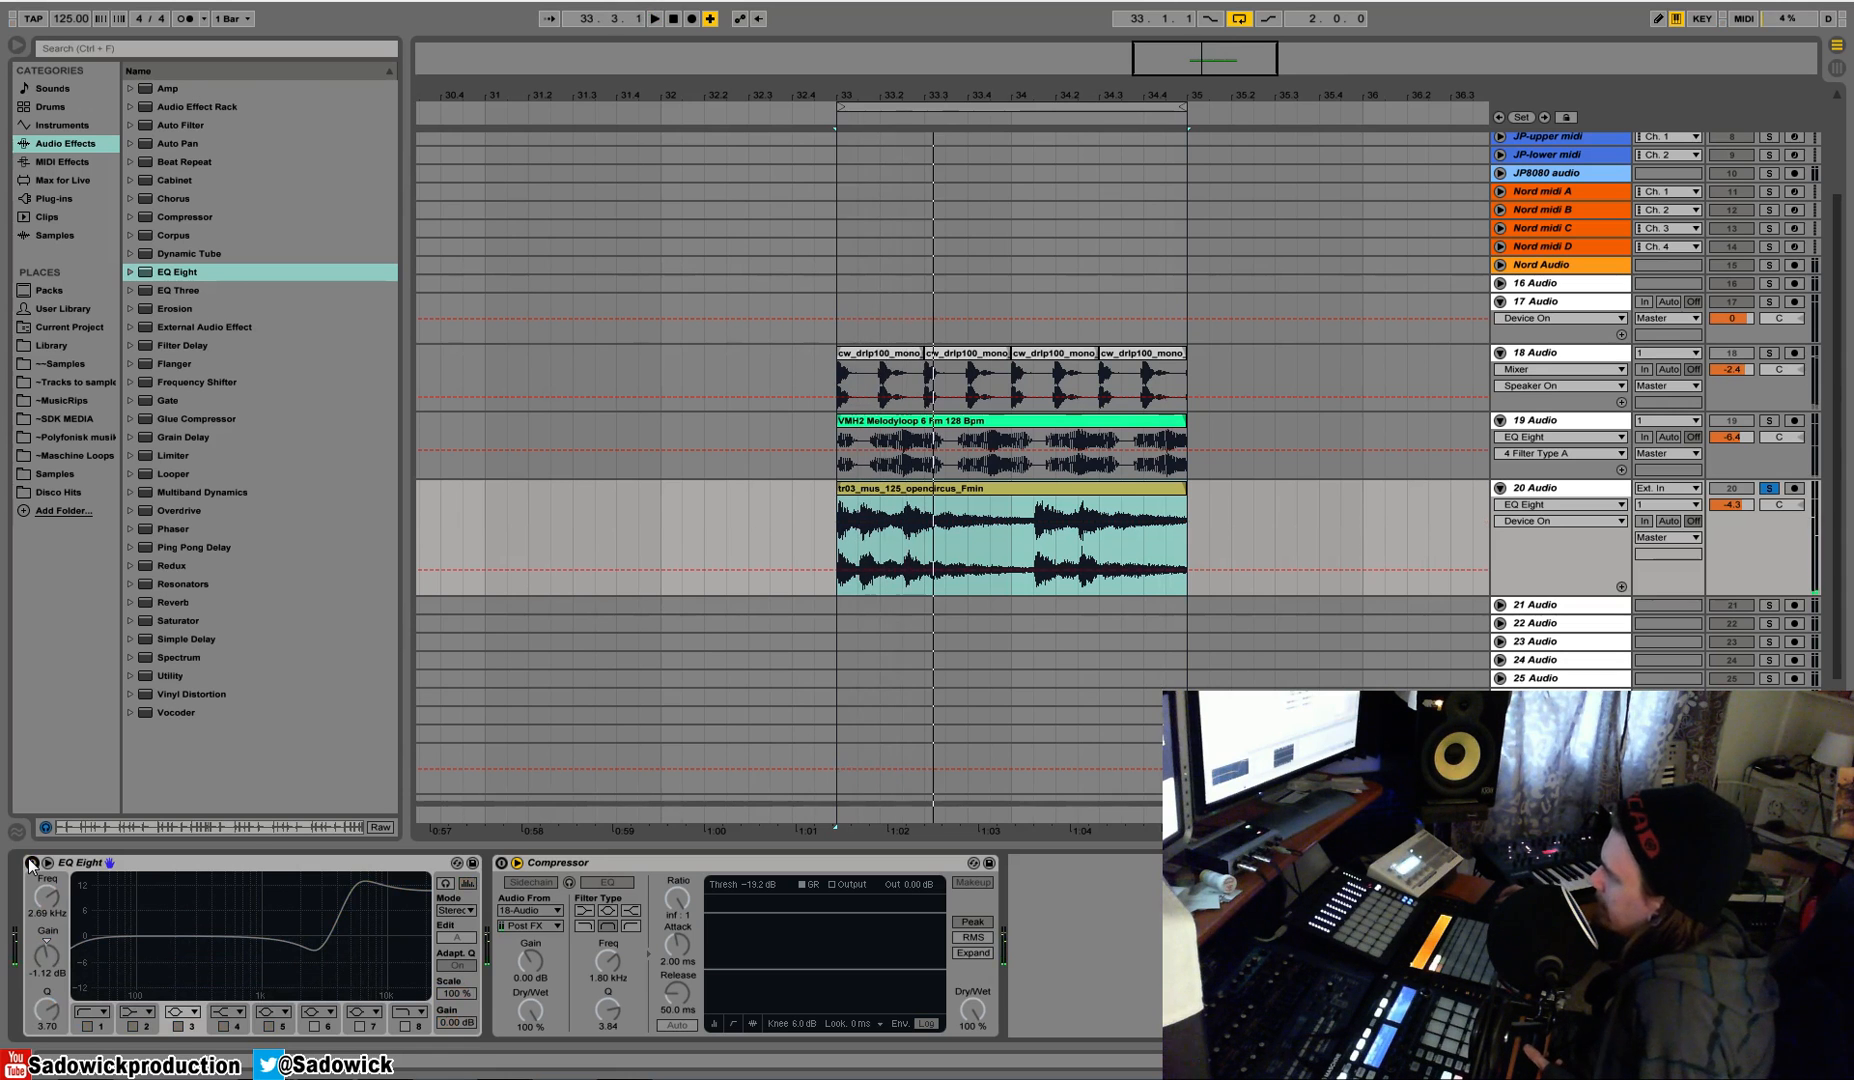
left_click(32, 863)
key("space")
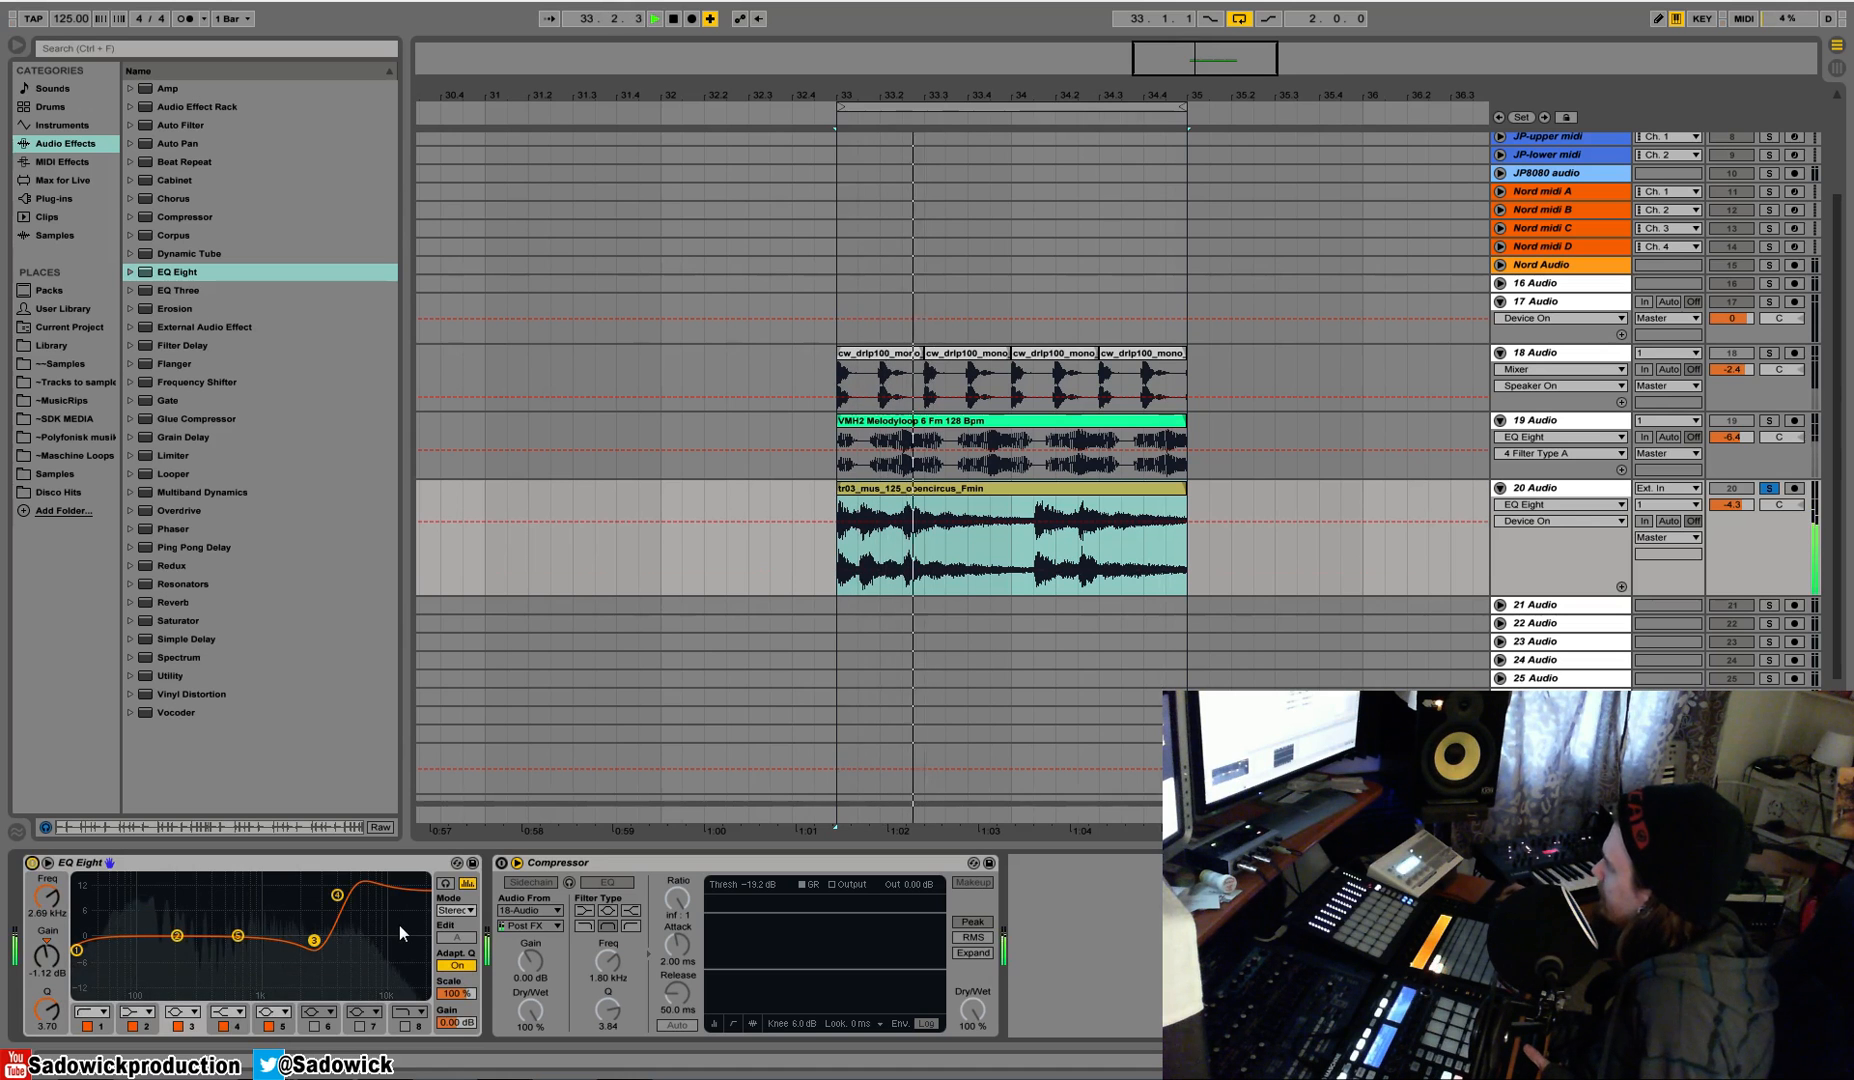
key("space")
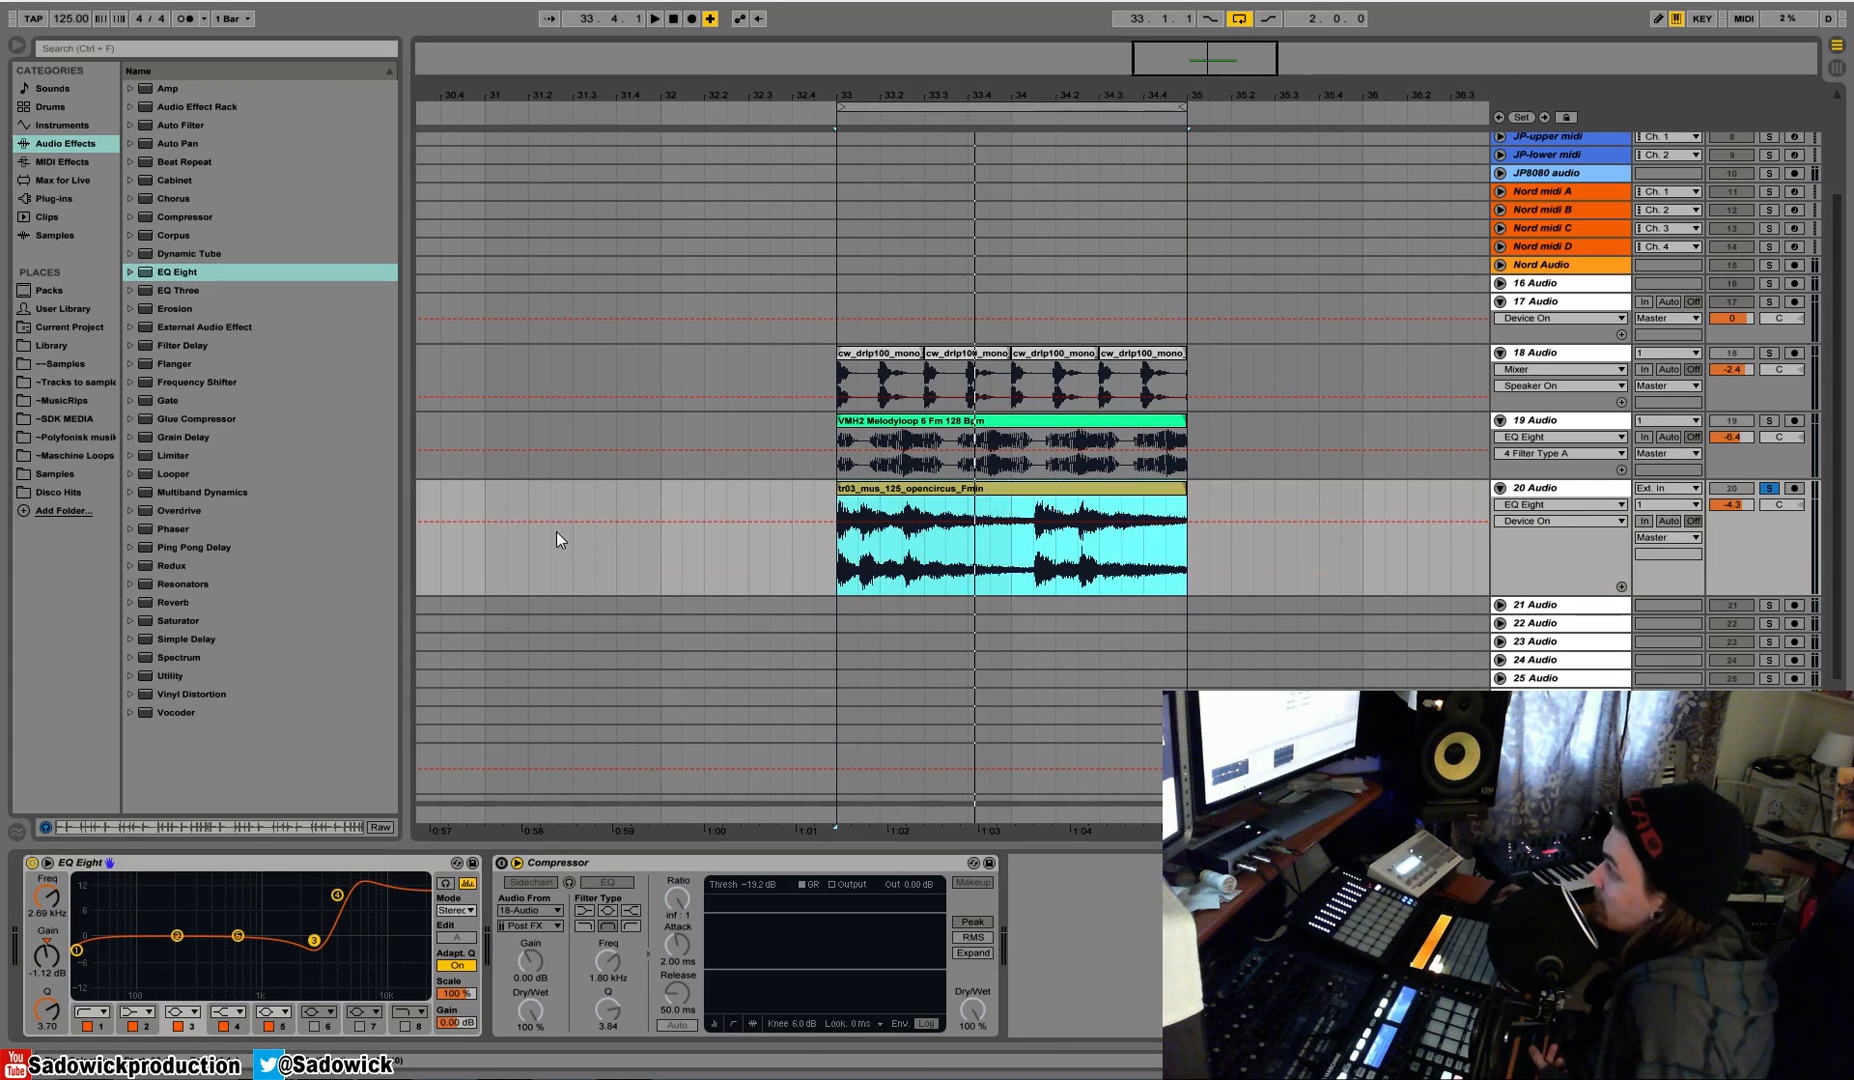
key("space")
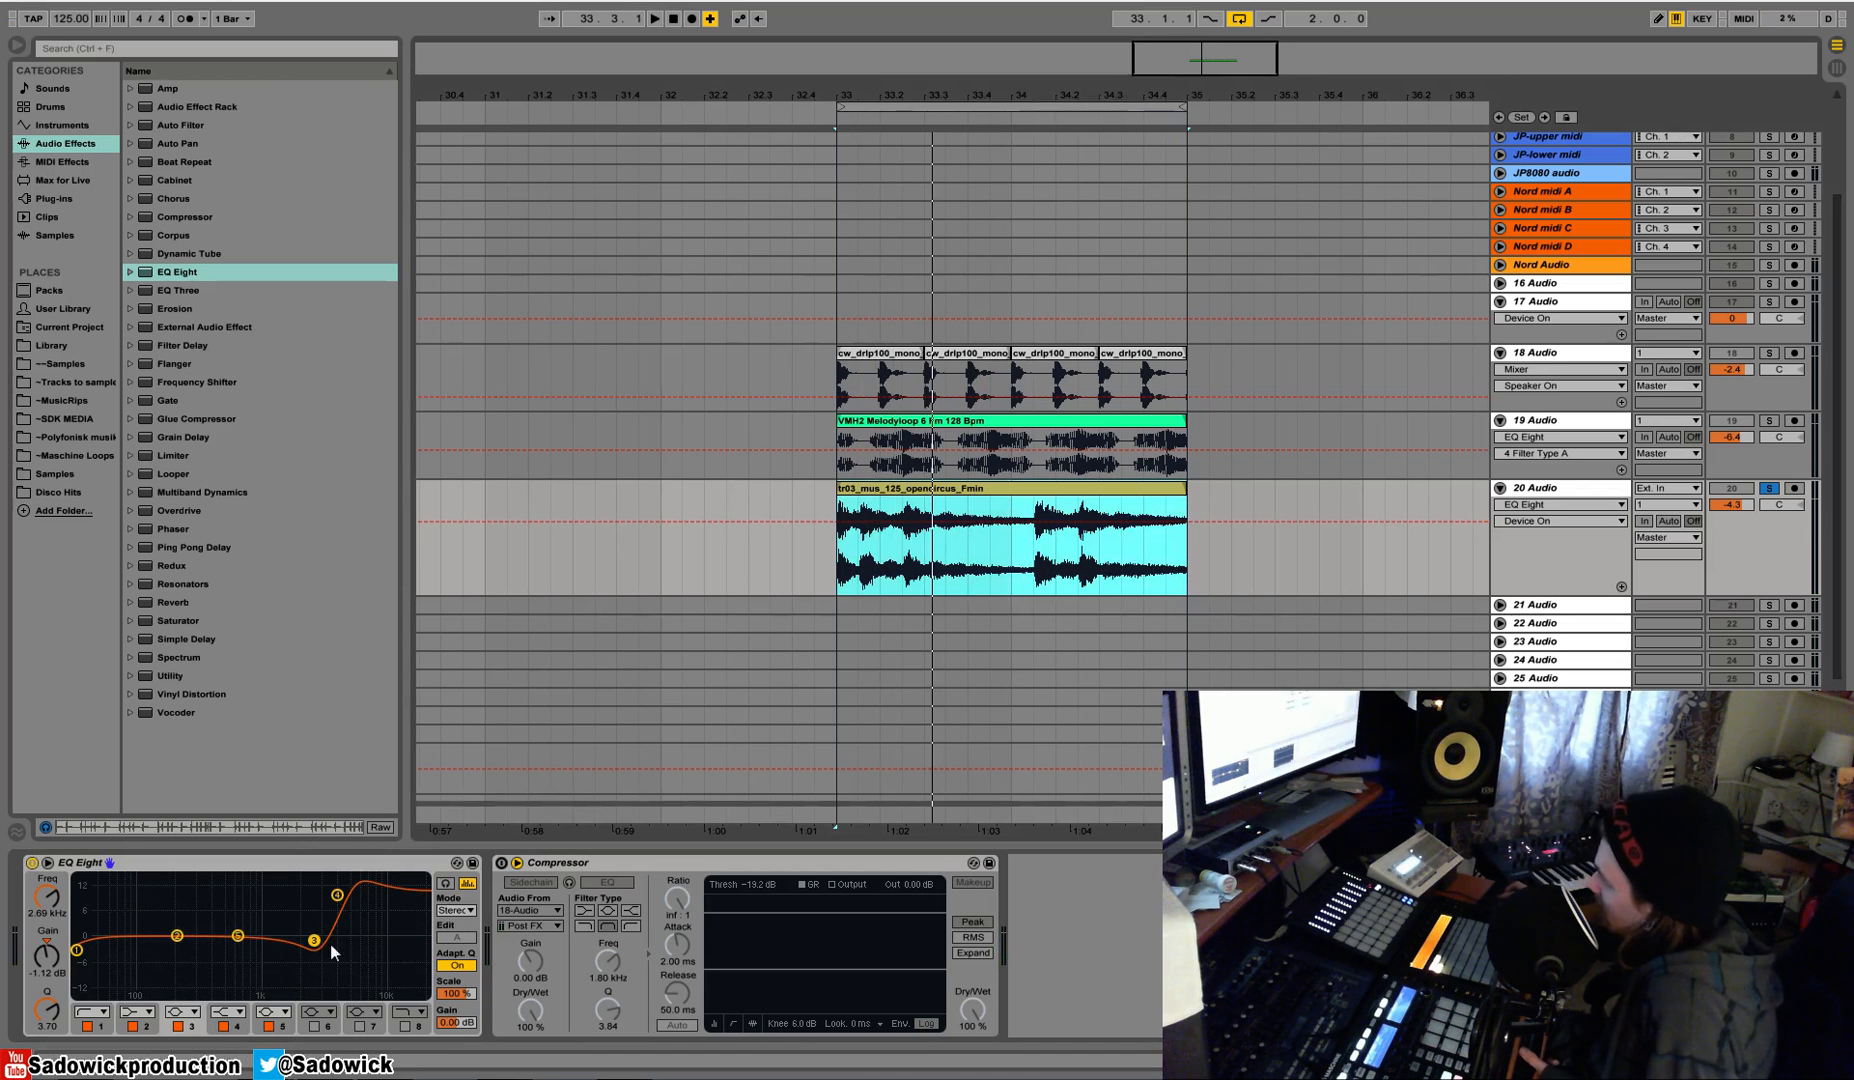
Step: Adjust band 3 to about 1.12 dB at 3.11 kHz, and switch that band off
left_click_drag(314, 940, 326, 936)
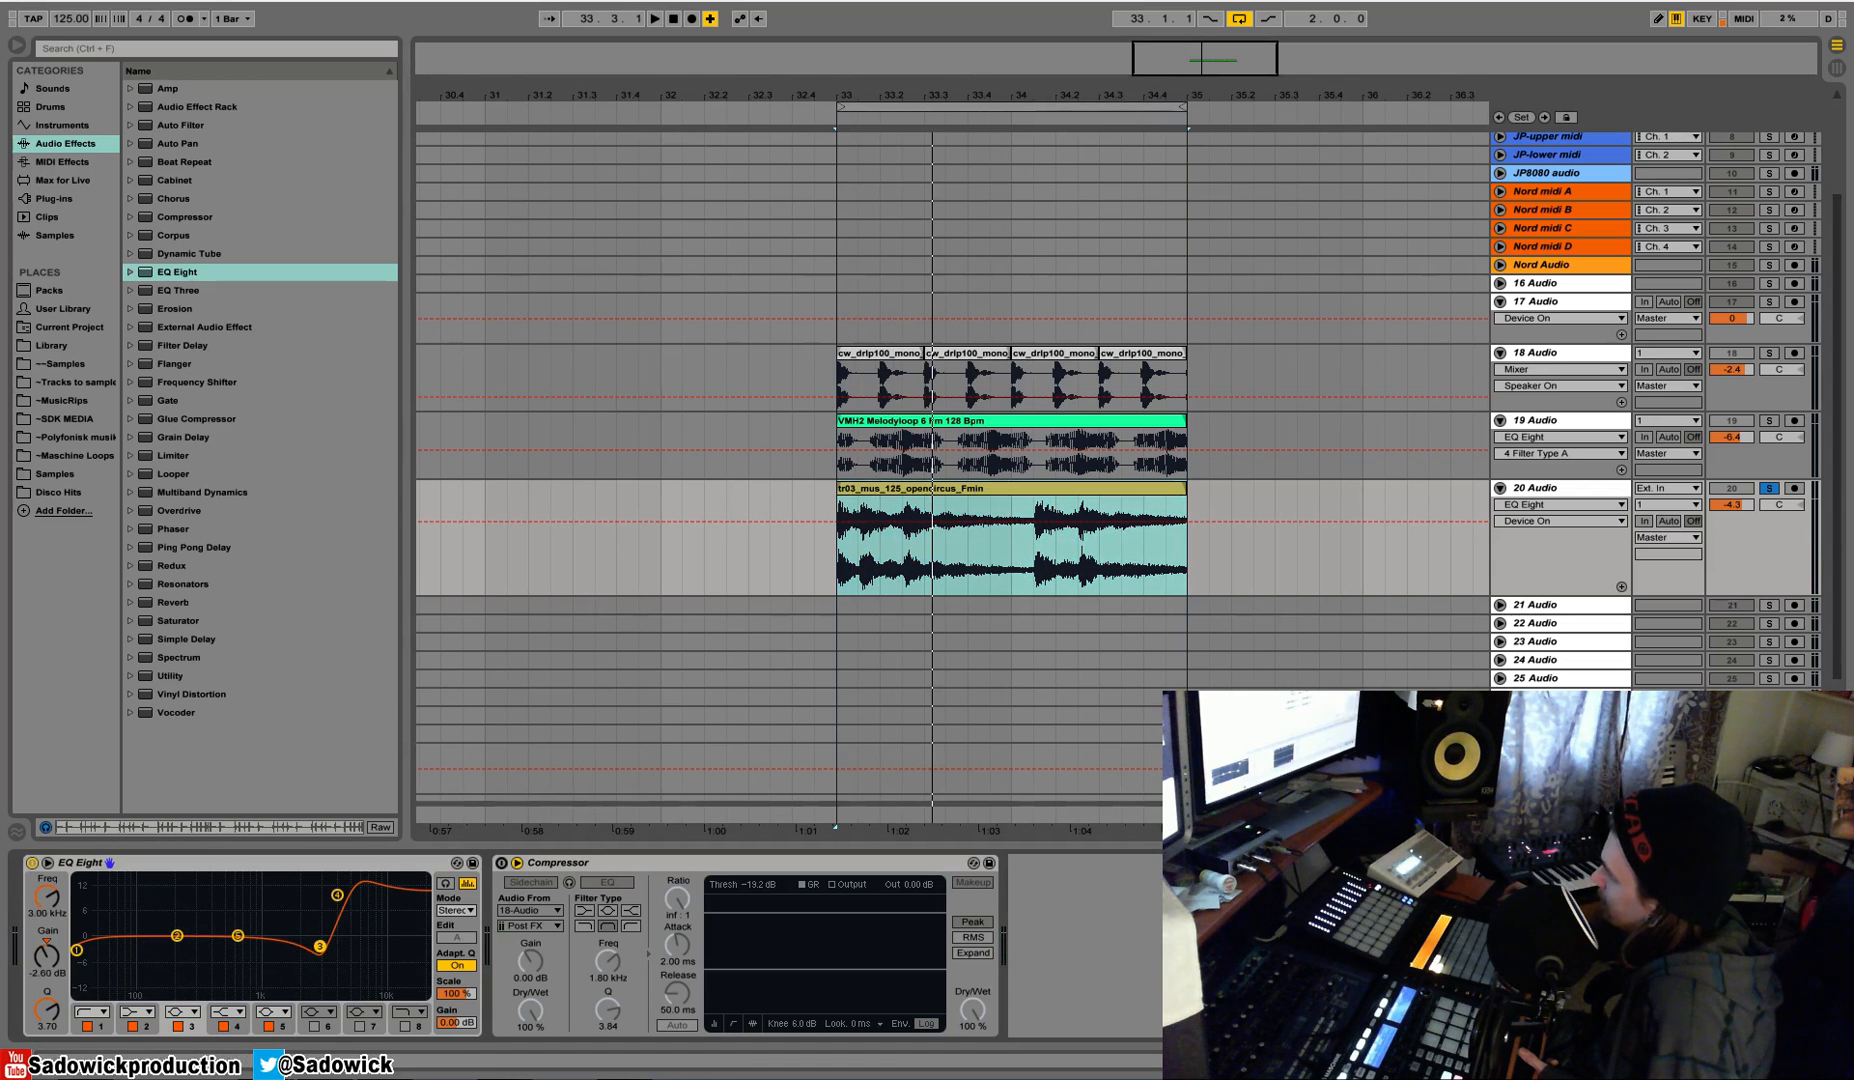
left_click(337, 895)
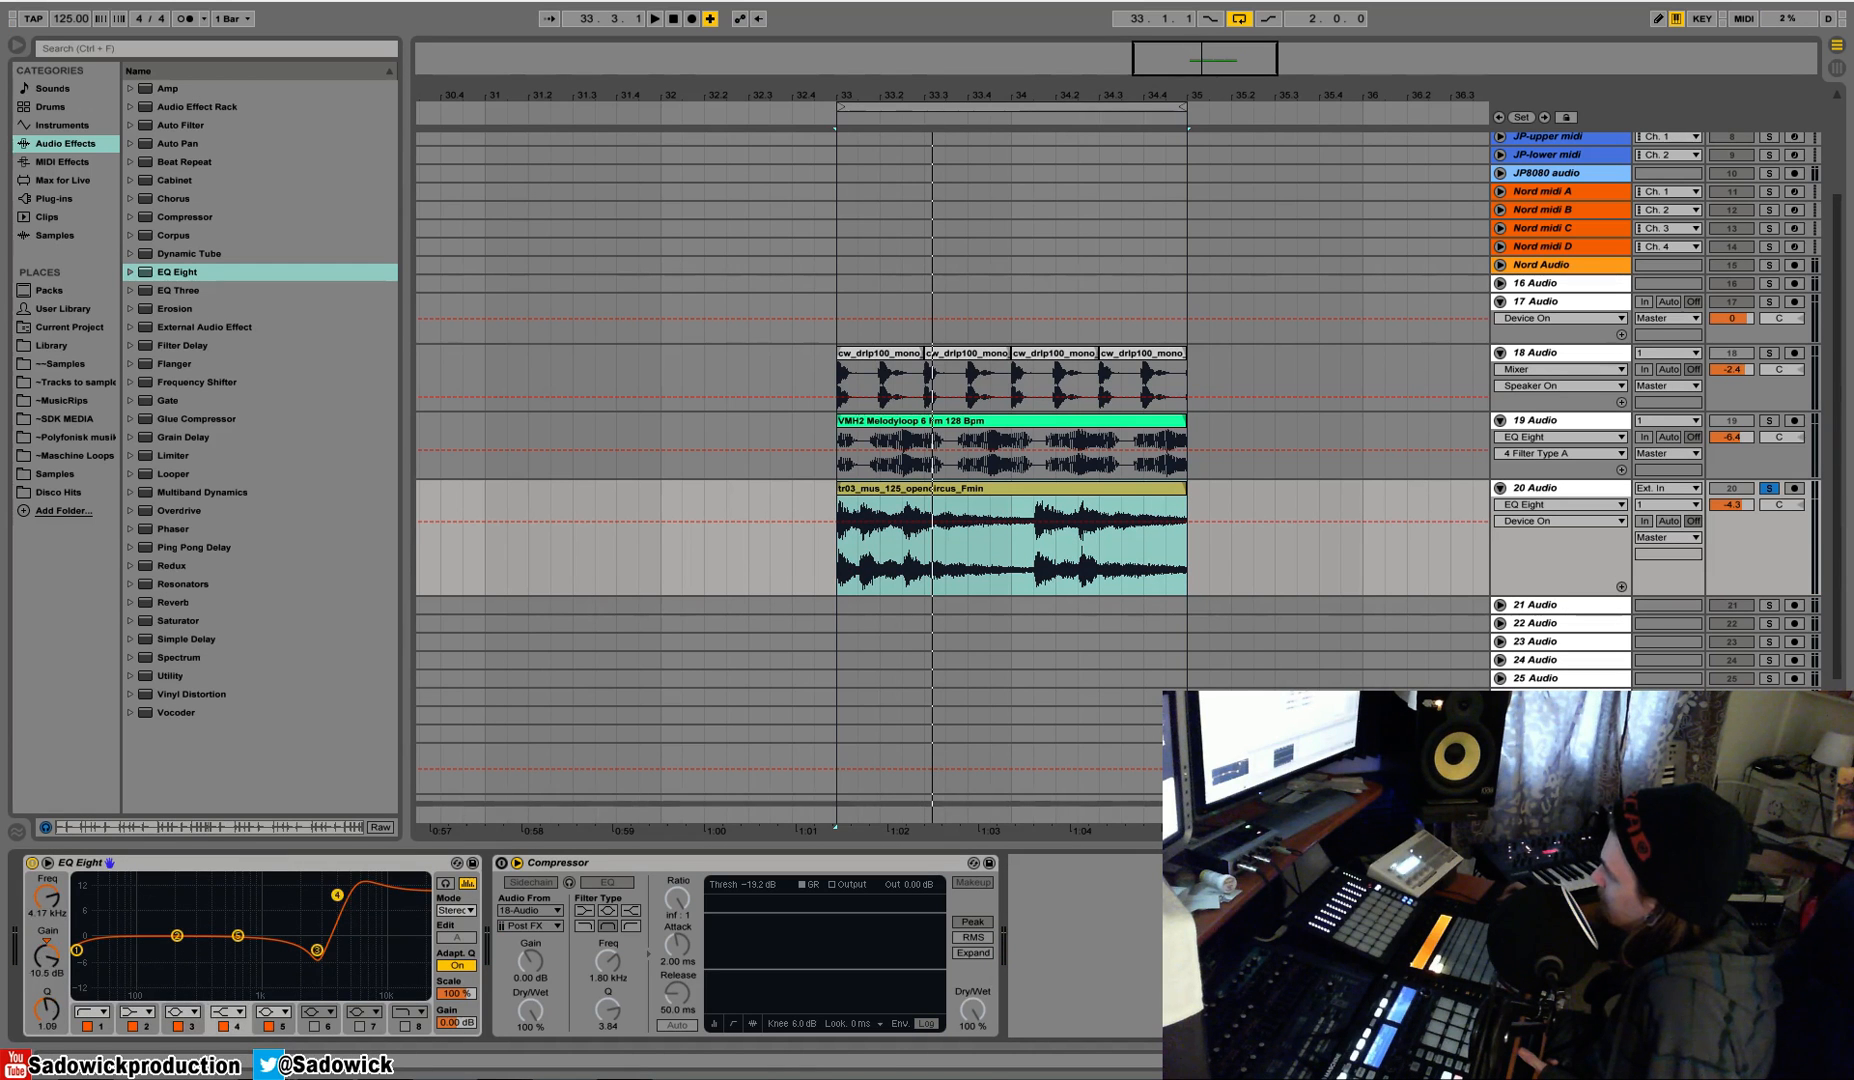
left_click_drag(319, 952, 322, 932)
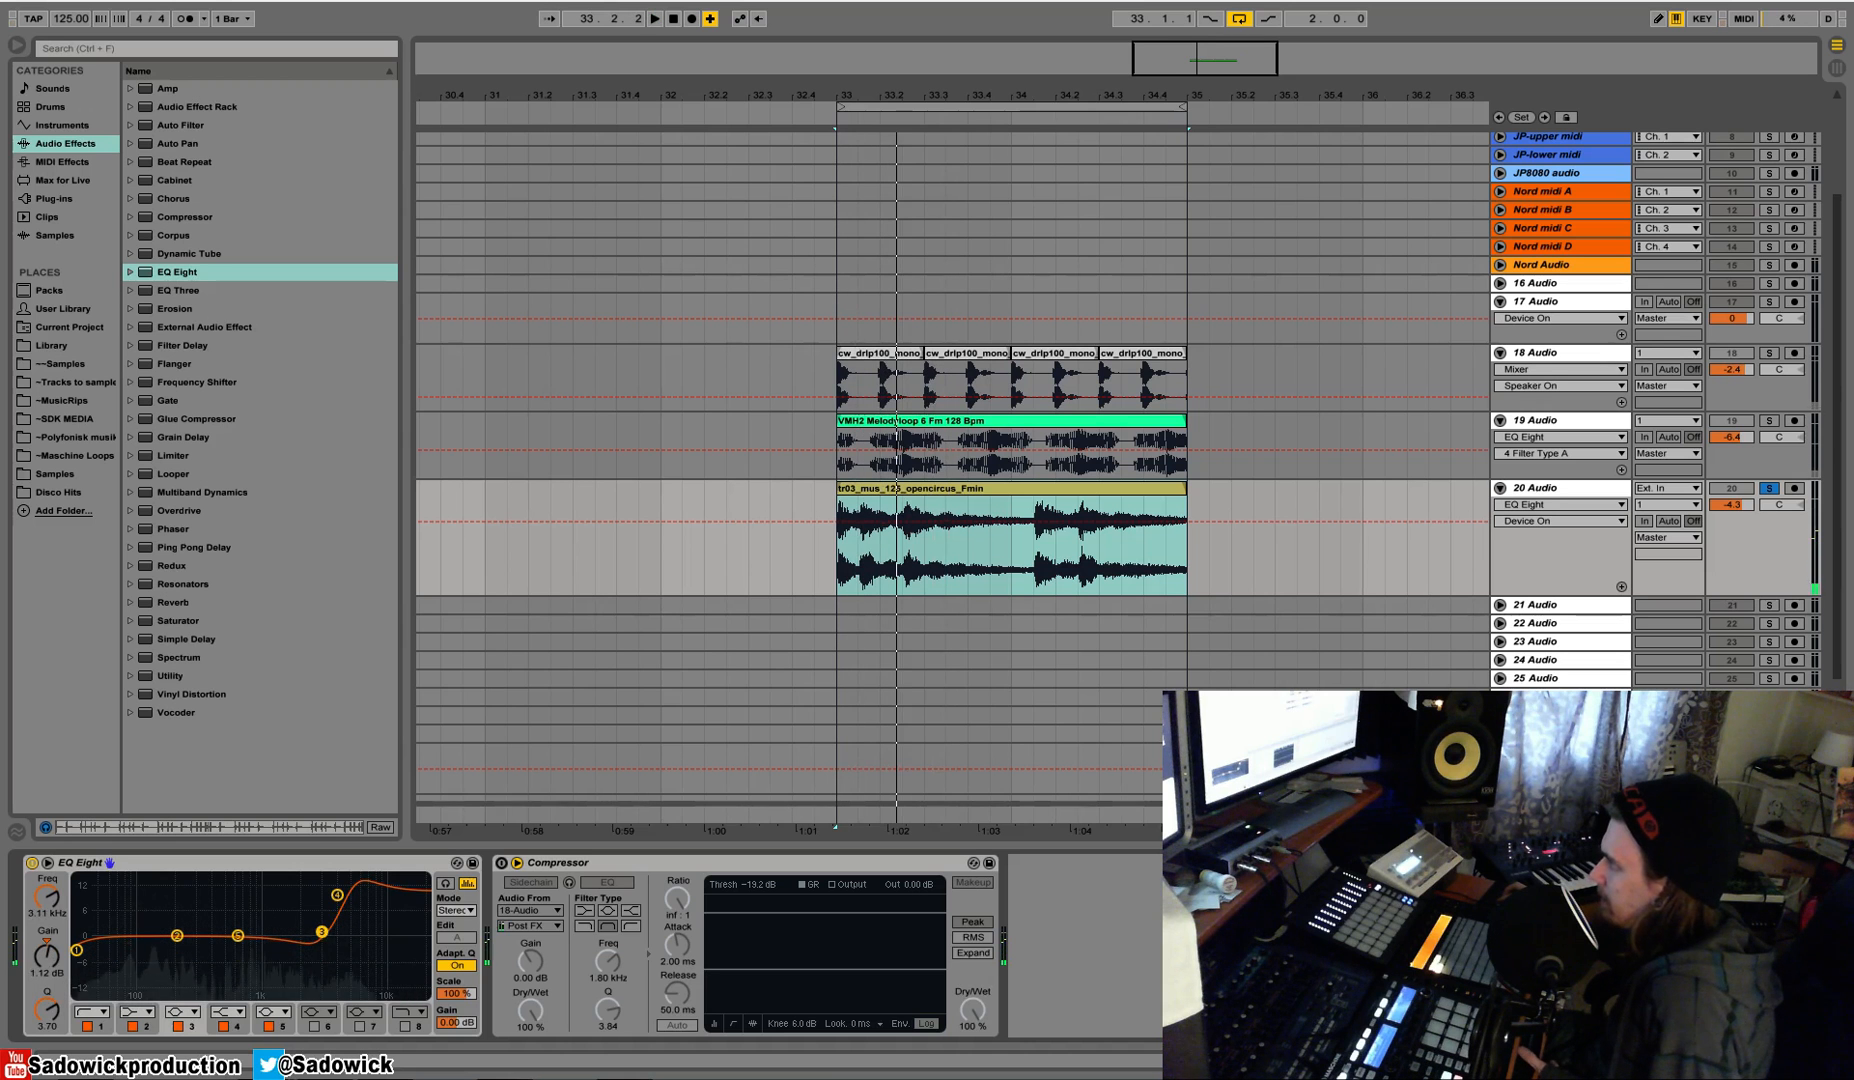
left_click(179, 1026)
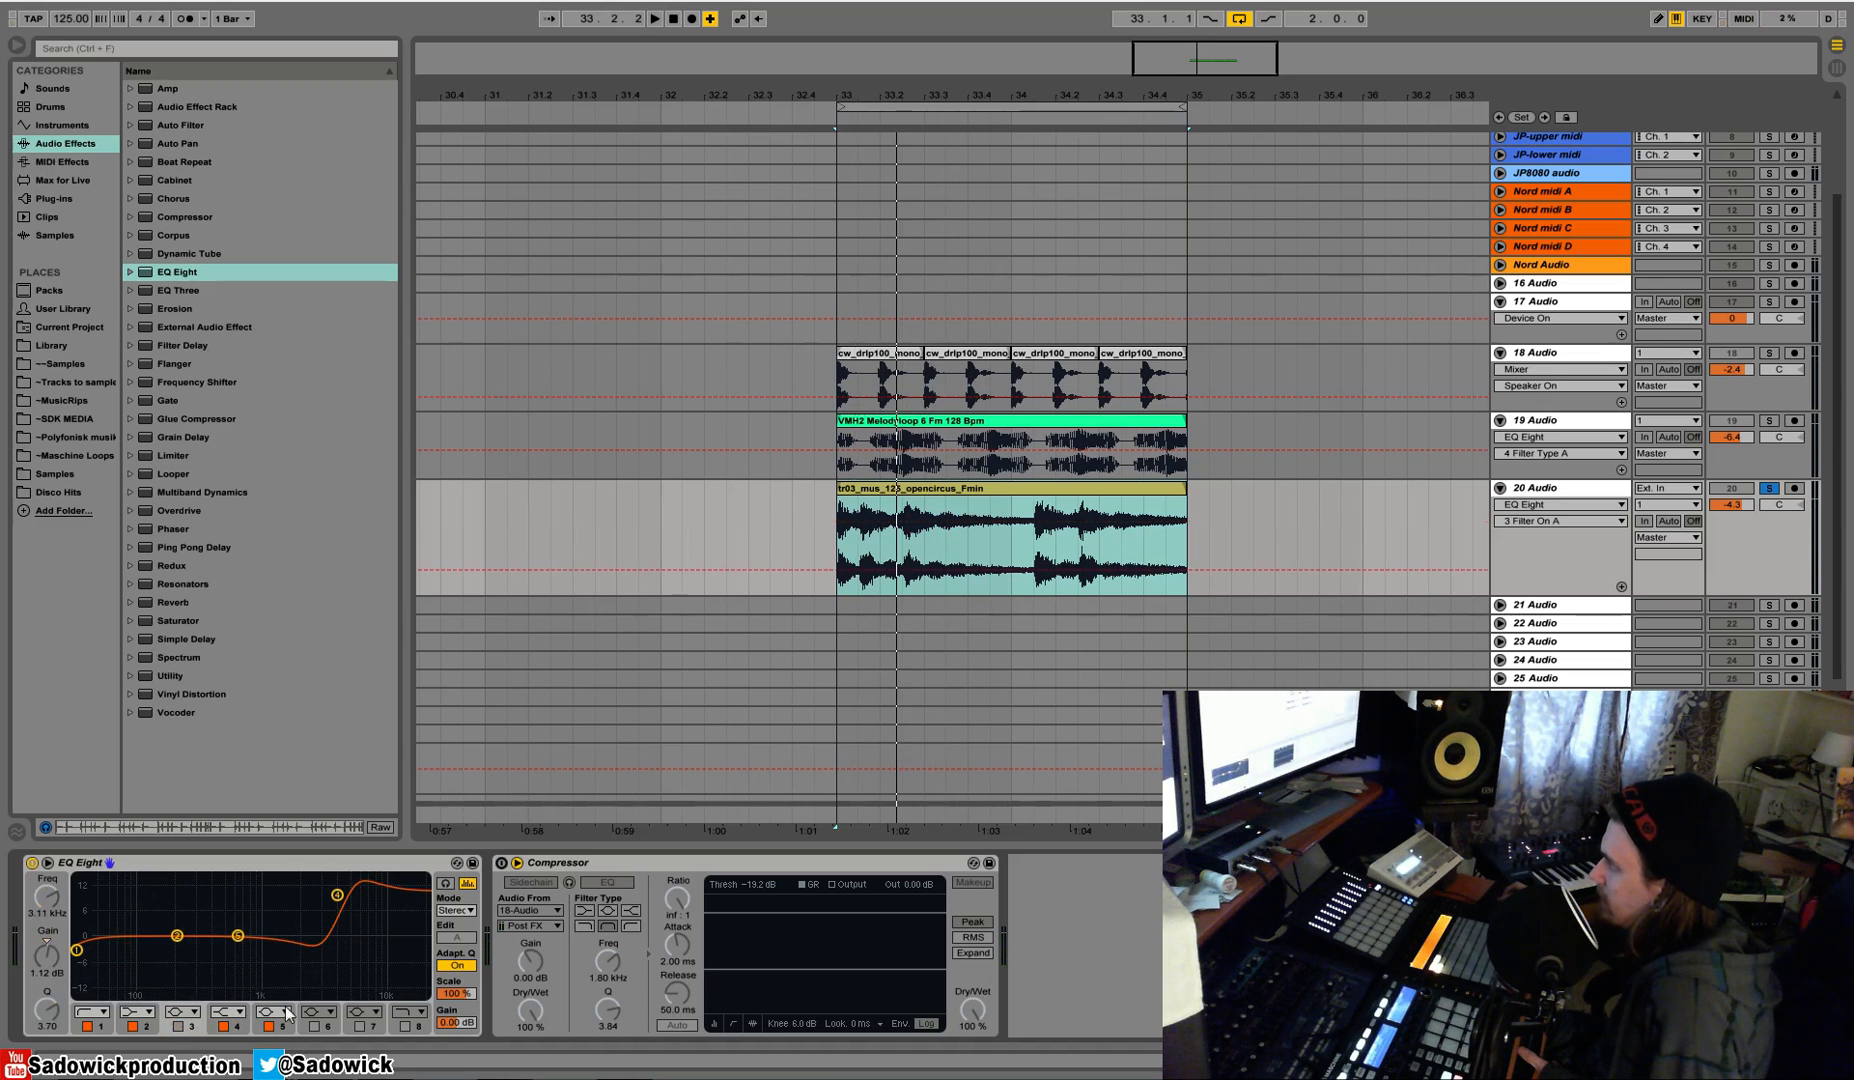
Step: Set band 4's Q to 1.24 and ease its shelf to about 8.60 dB at 4.25 kHz while auditioning the loop
left_click(240, 1030)
mouse_move(47, 1010)
left_mouse_down()
mouse_move(47, 952)
mouse_move(47, 997)
left_mouse_up()
key("space")
key("space")
left_click_drag(341, 895, 340, 898)
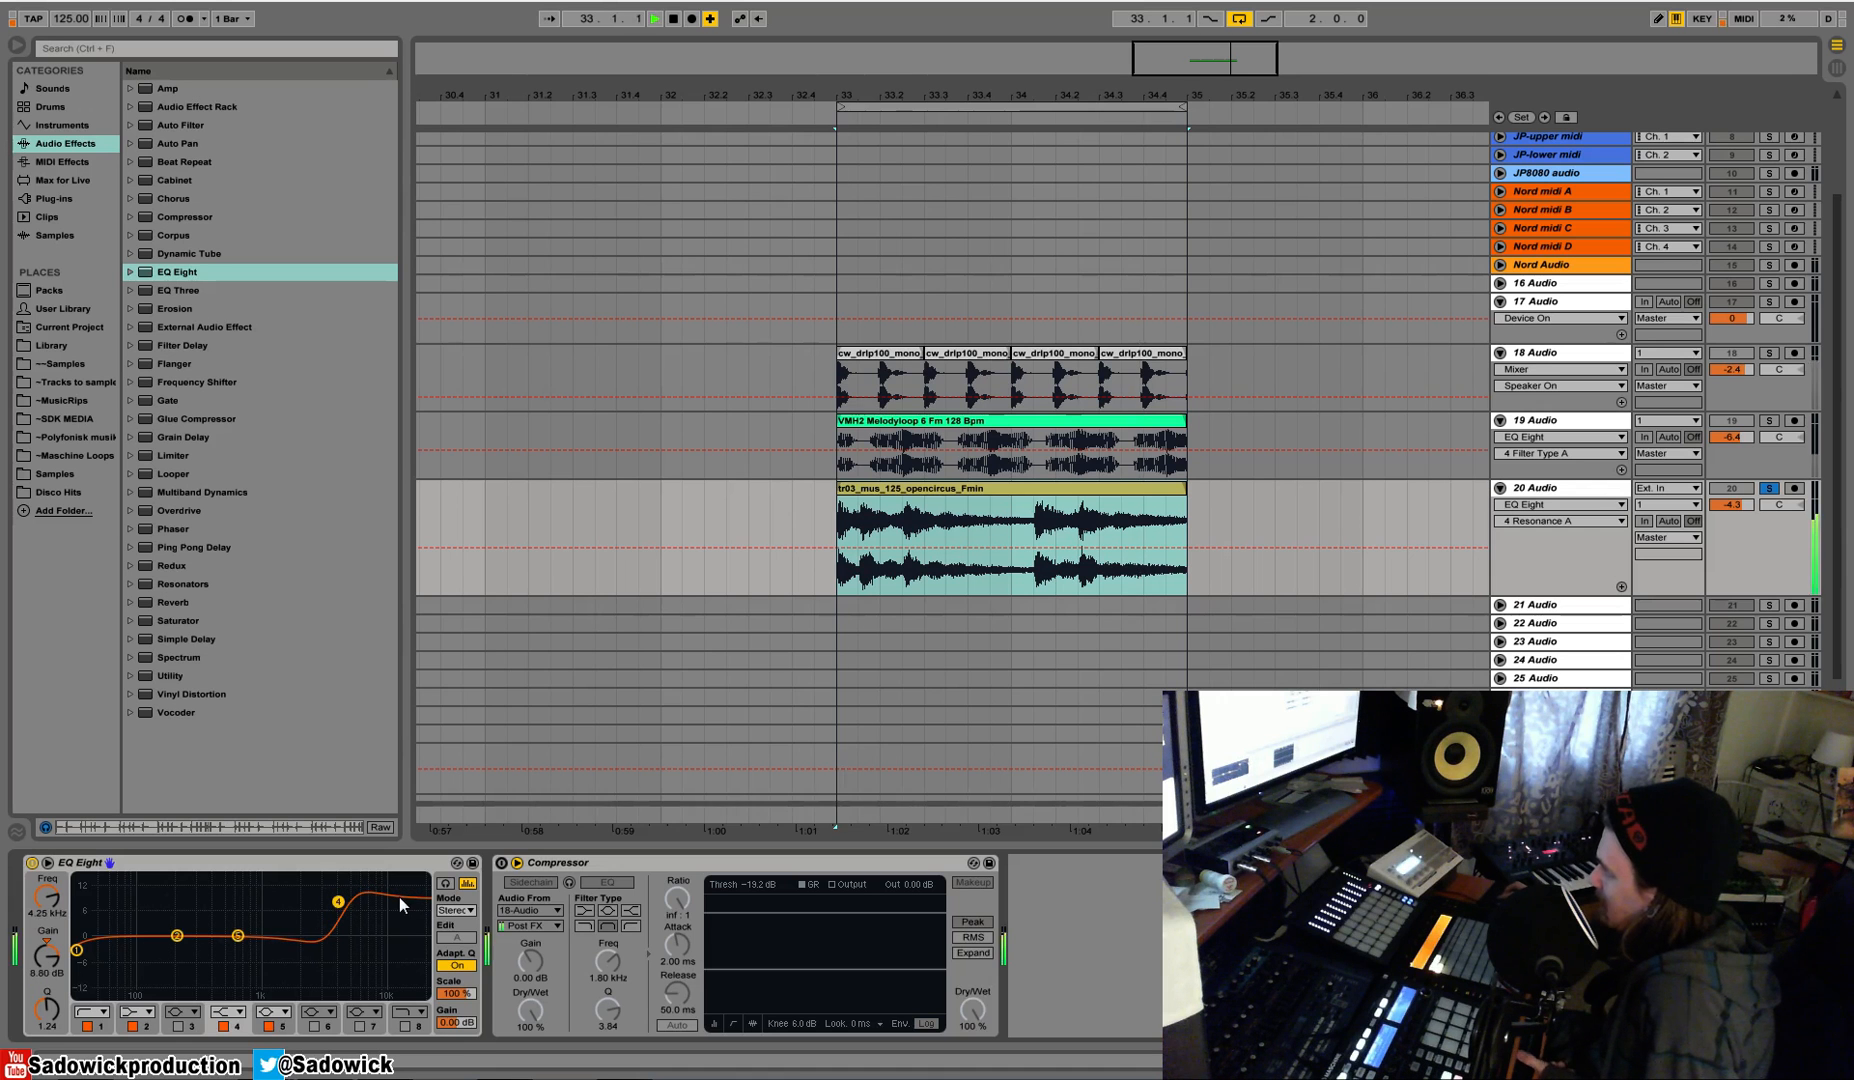
Step: Raise the band 4 shelf to about 11.3 dB and tune its frequency to 4.82 kHz while auditioning the loop
key("space")
left_click_drag(338, 901, 381, 891)
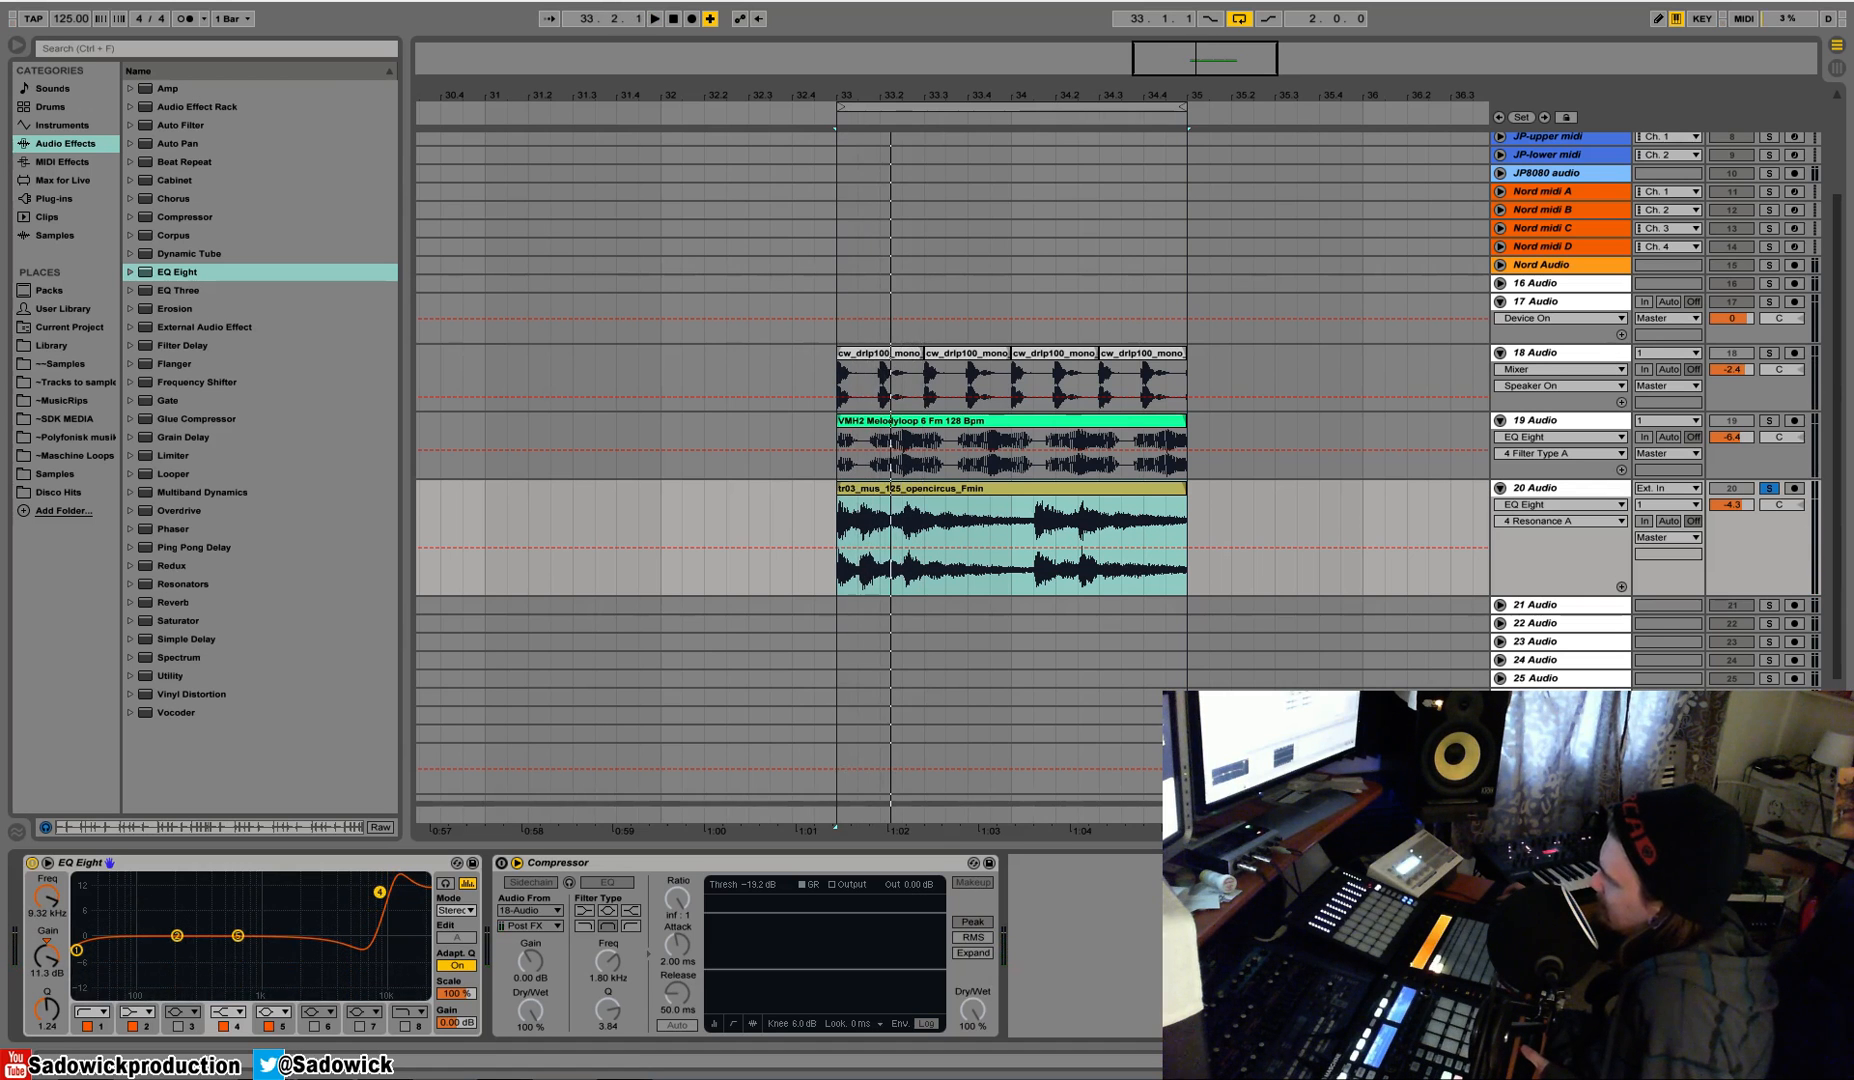
key("space")
key("space")
key("space")
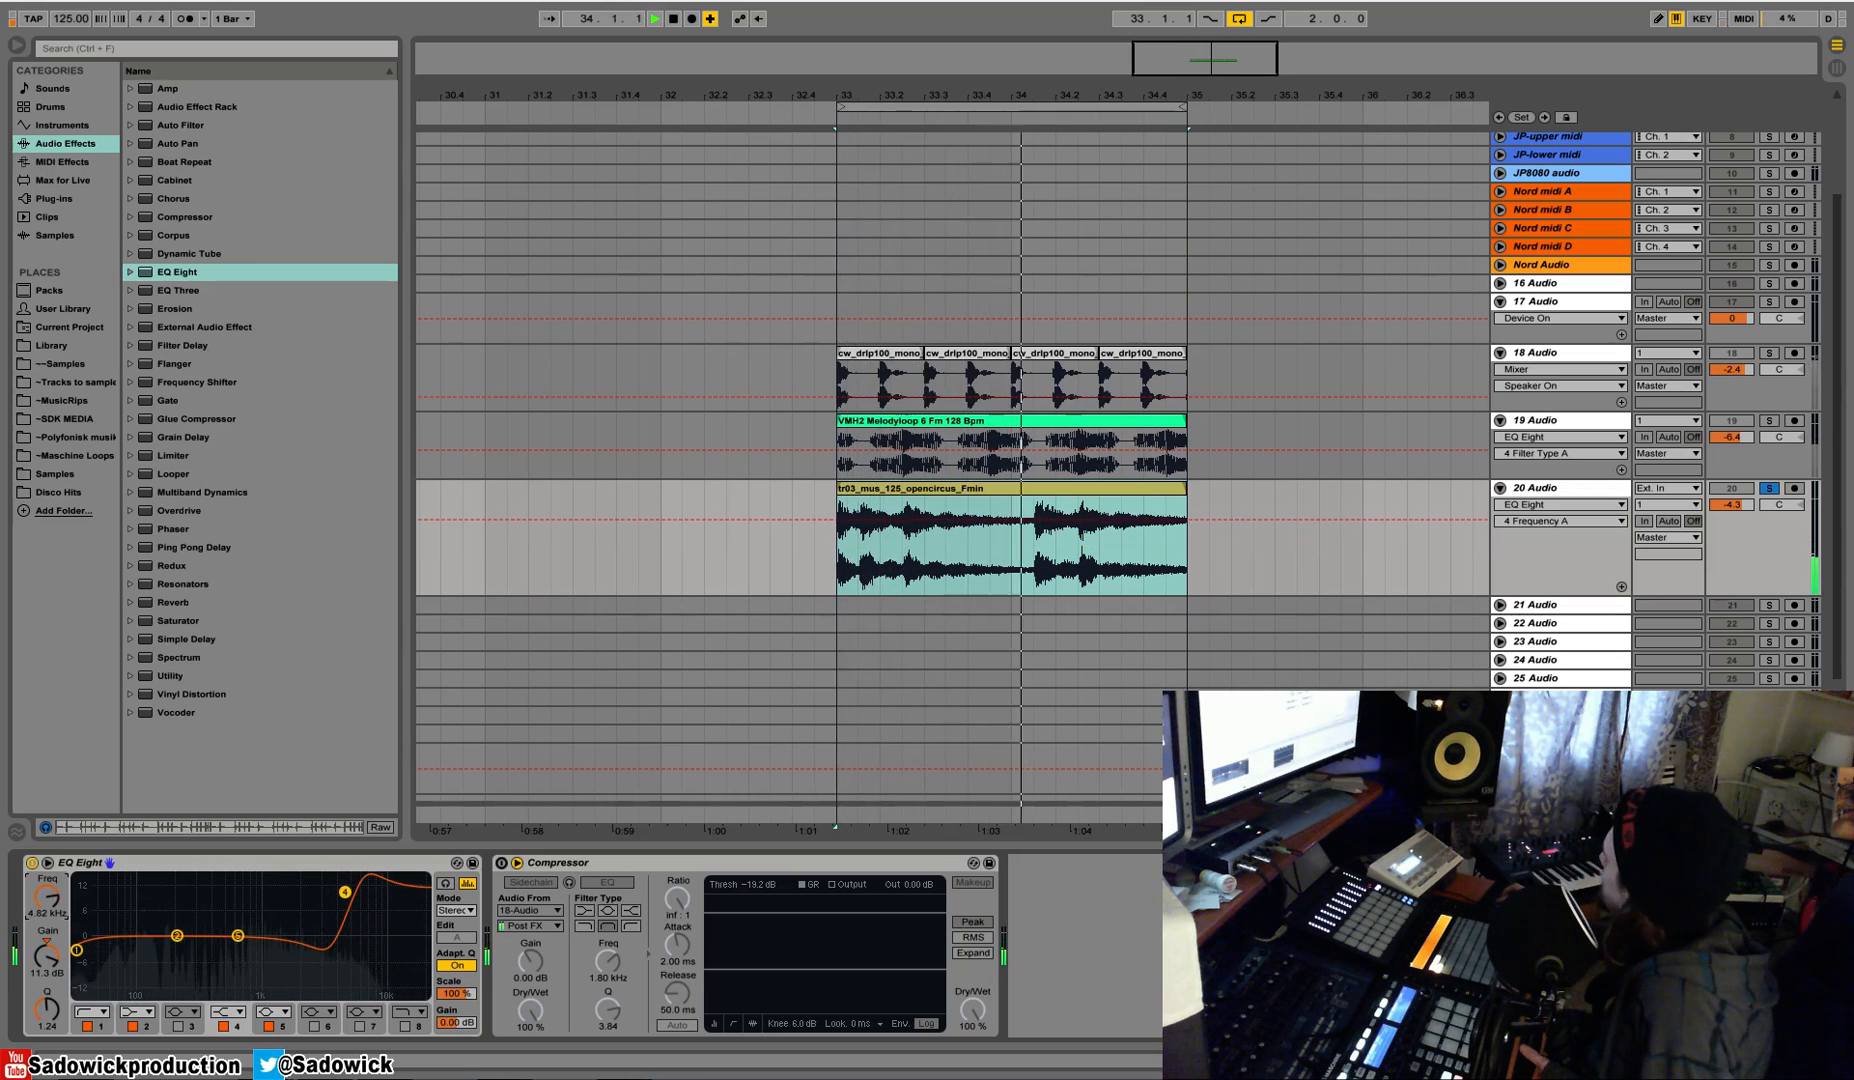
Step: Toggle EQ Eight's bypass during playback to compare the dry loop with the 11.3 dB shelf, leaving the device on
left_click(34, 863)
left_click(35, 866)
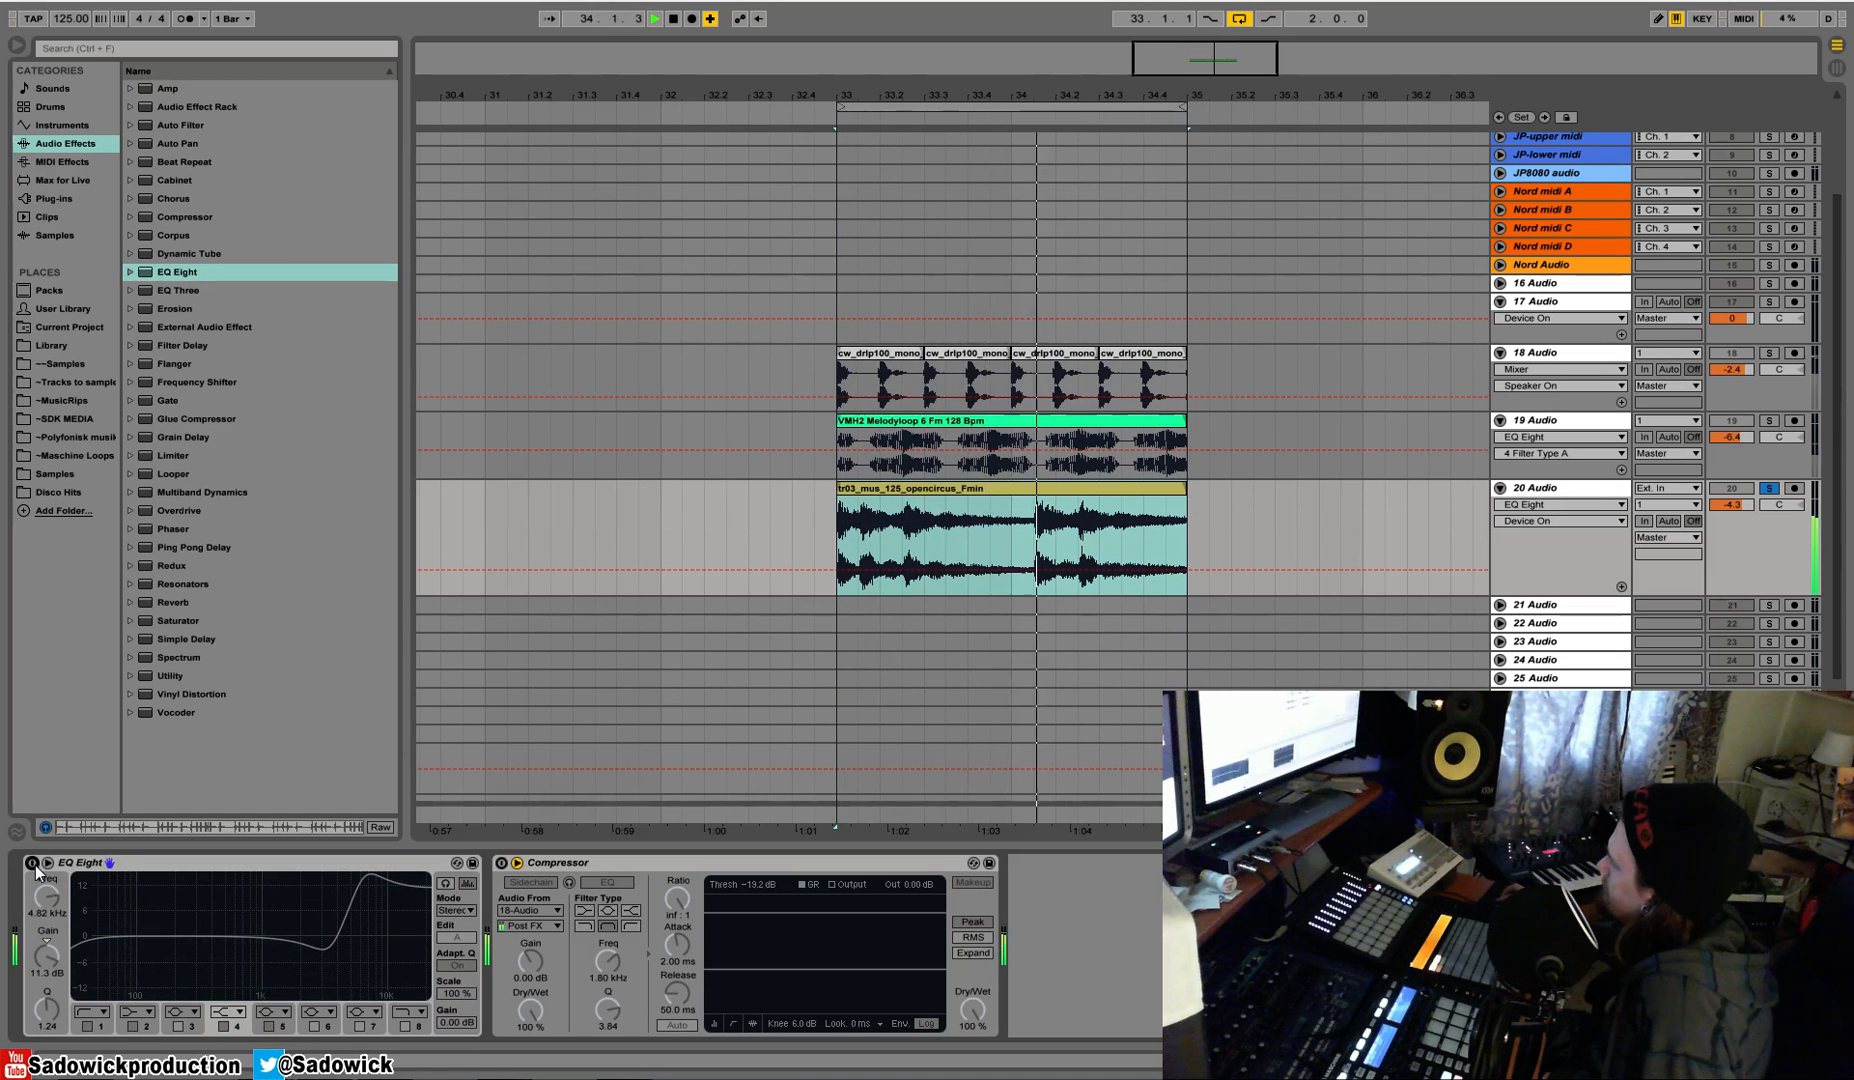
left_click(33, 864)
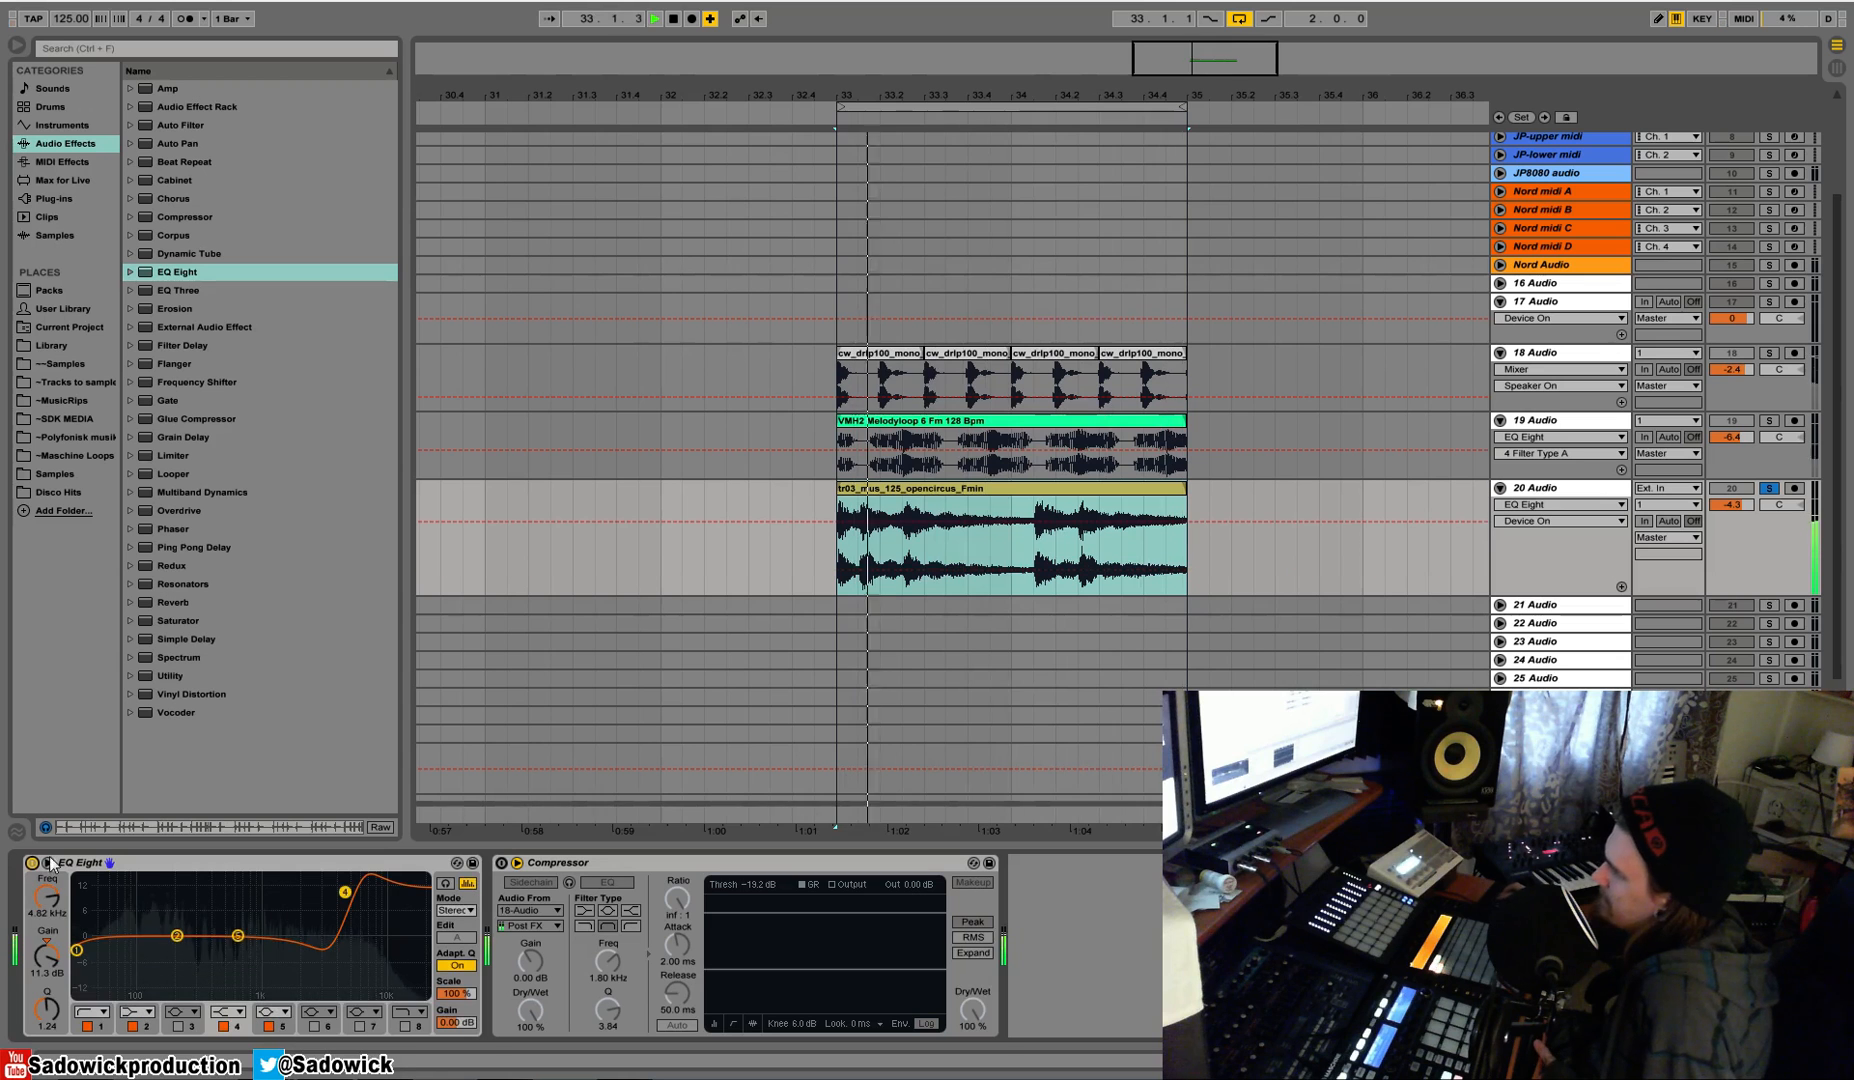